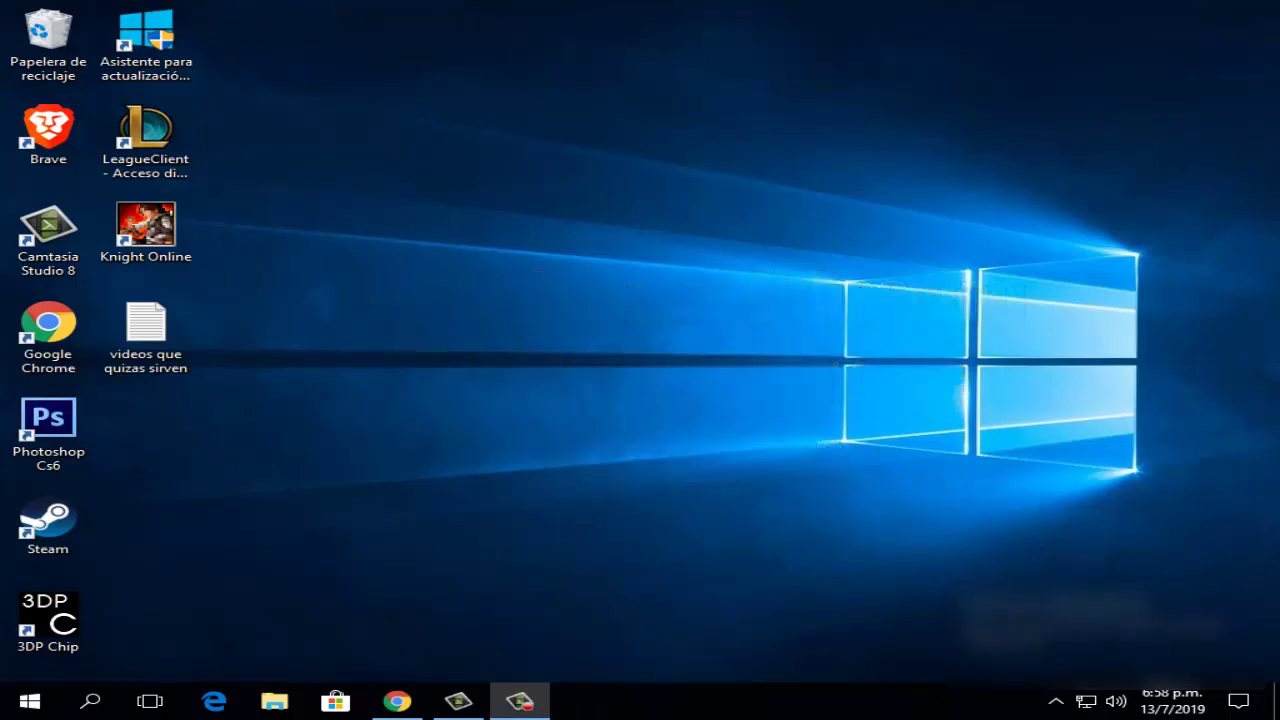
pyautogui.rightClick(578, 14)
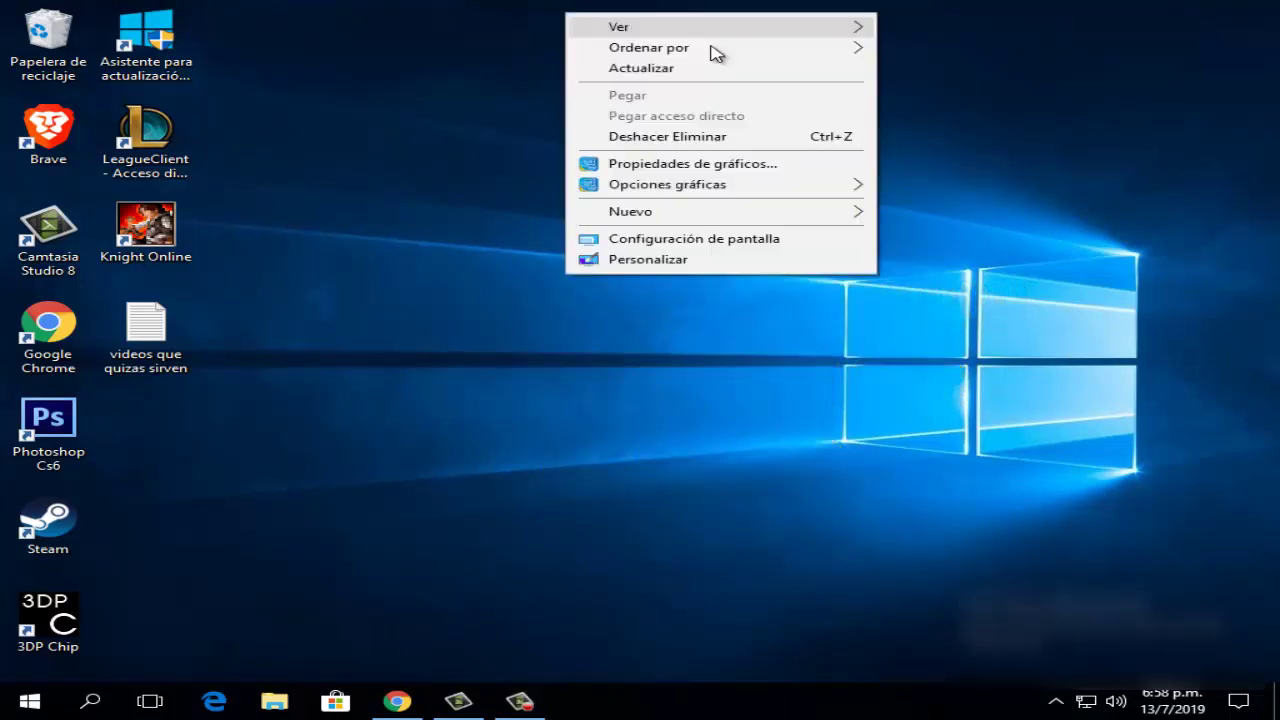
pyautogui.click(717, 74)
pyautogui.rightClick(475, 33)
pyautogui.click(613, 92)
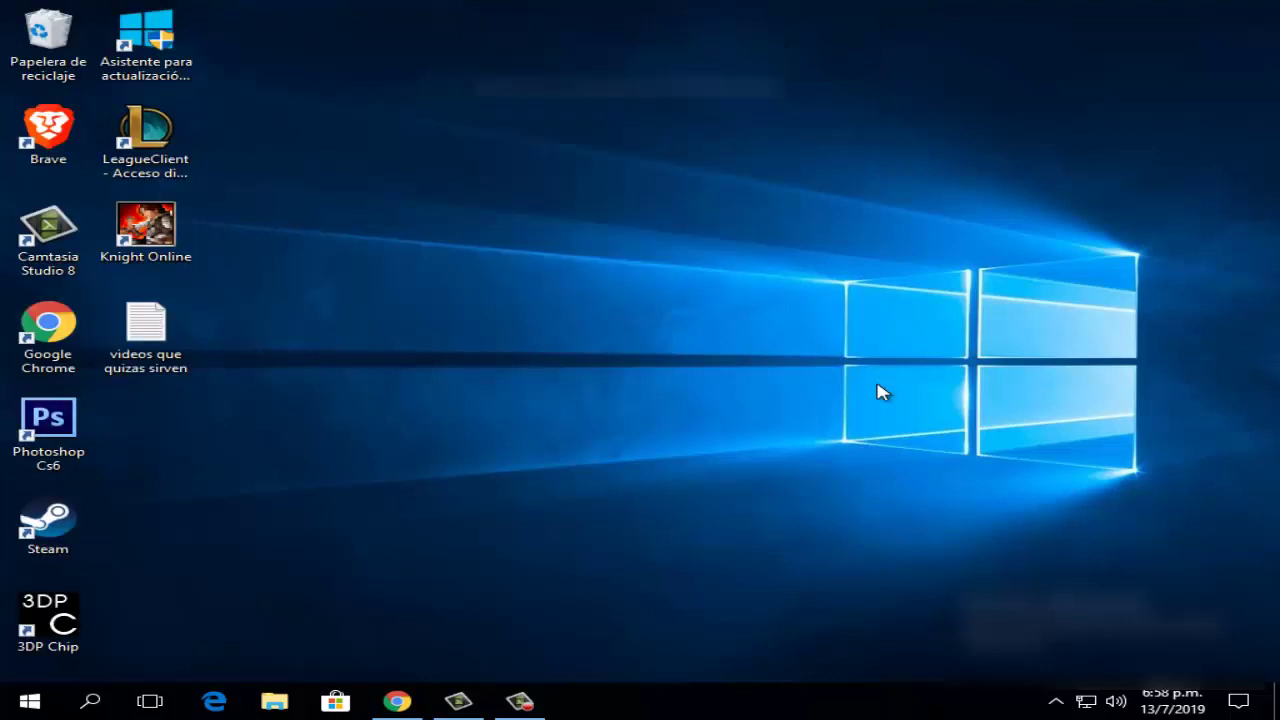
pyautogui.click(1170, 708)
pyautogui.click(582, 136)
pyautogui.rightClick(329, 2)
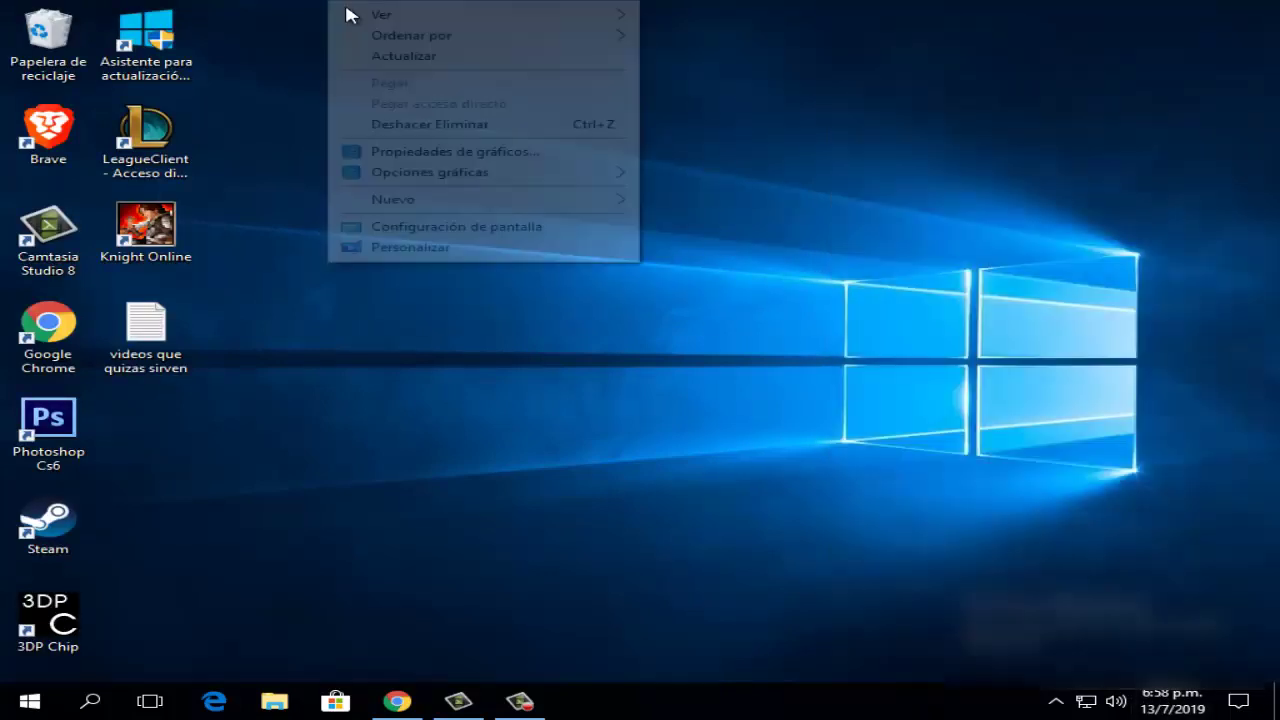
pyautogui.click(432, 60)
pyautogui.rightClick(310, 4)
pyautogui.click(395, 57)
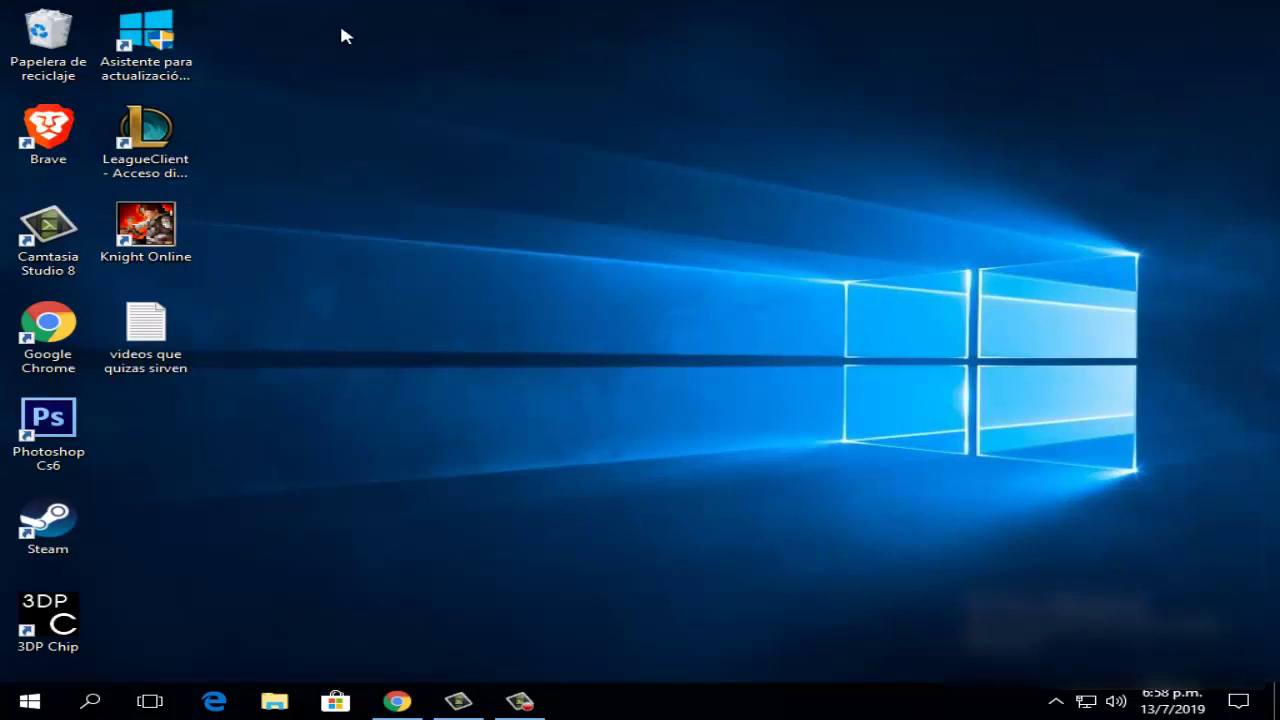
pyautogui.rightClick(341, 29)
pyautogui.click(406, 74)
pyautogui.rightClick(310, 20)
pyautogui.click(391, 71)
# Search Windows for regedit and run it as administrator.
pyautogui.click(88, 705)
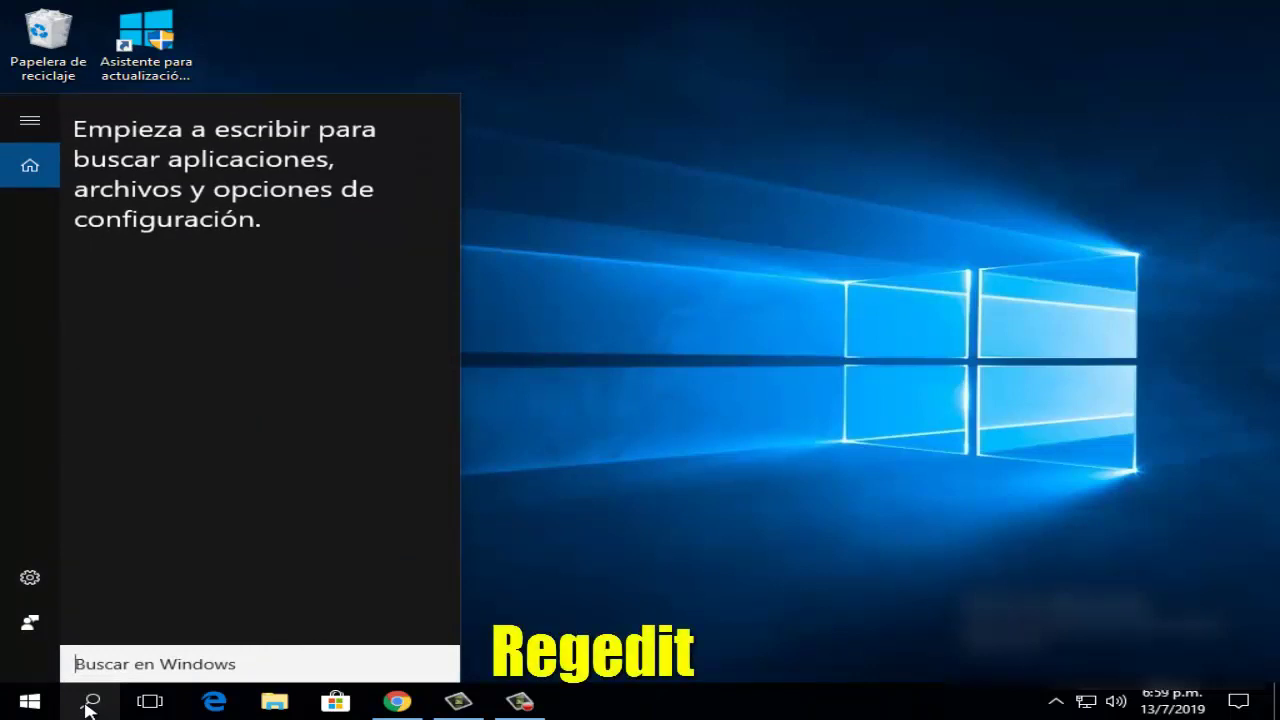
pyautogui.write('regedit')
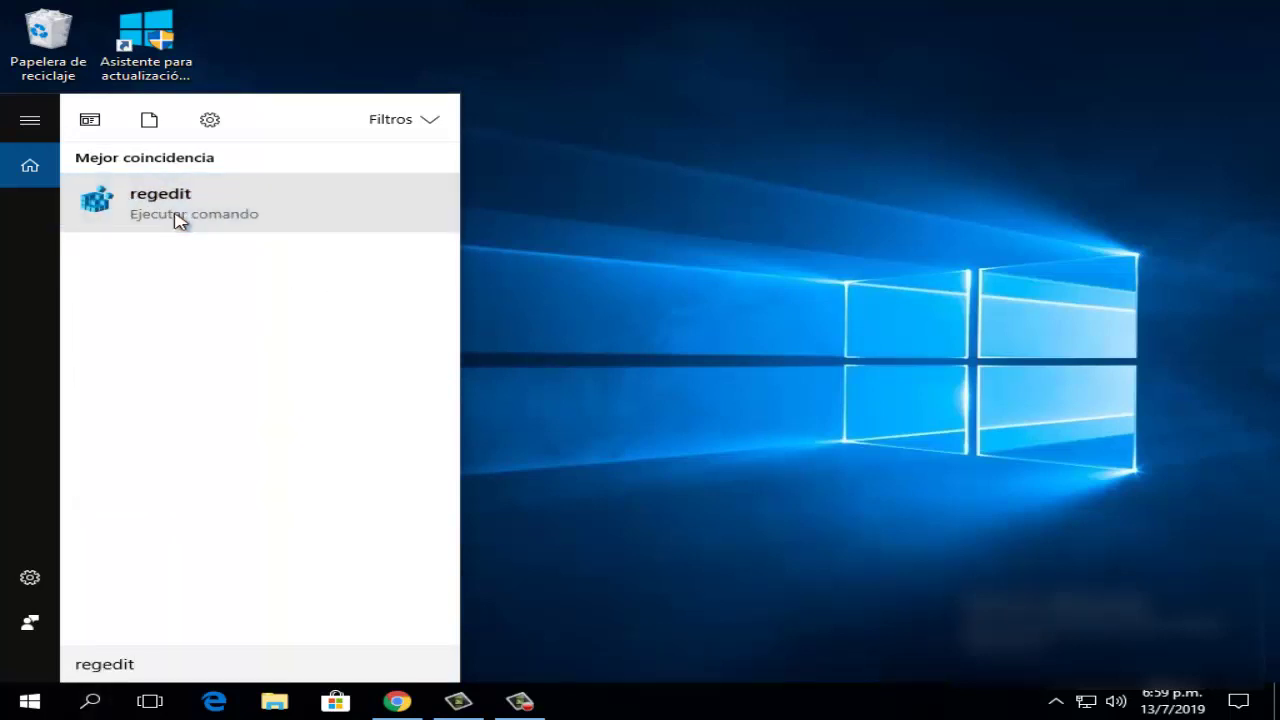
pyautogui.rightClick(177, 219)
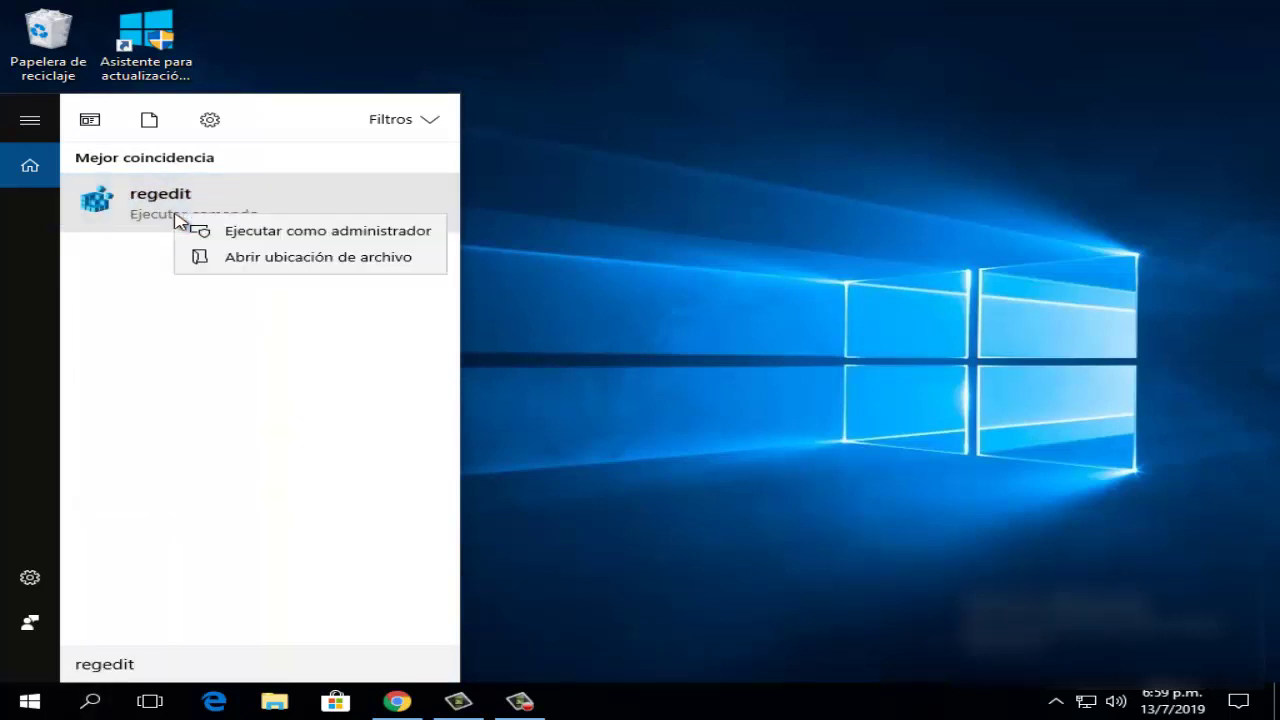
pyautogui.click(265, 232)
pyautogui.click(264, 232)
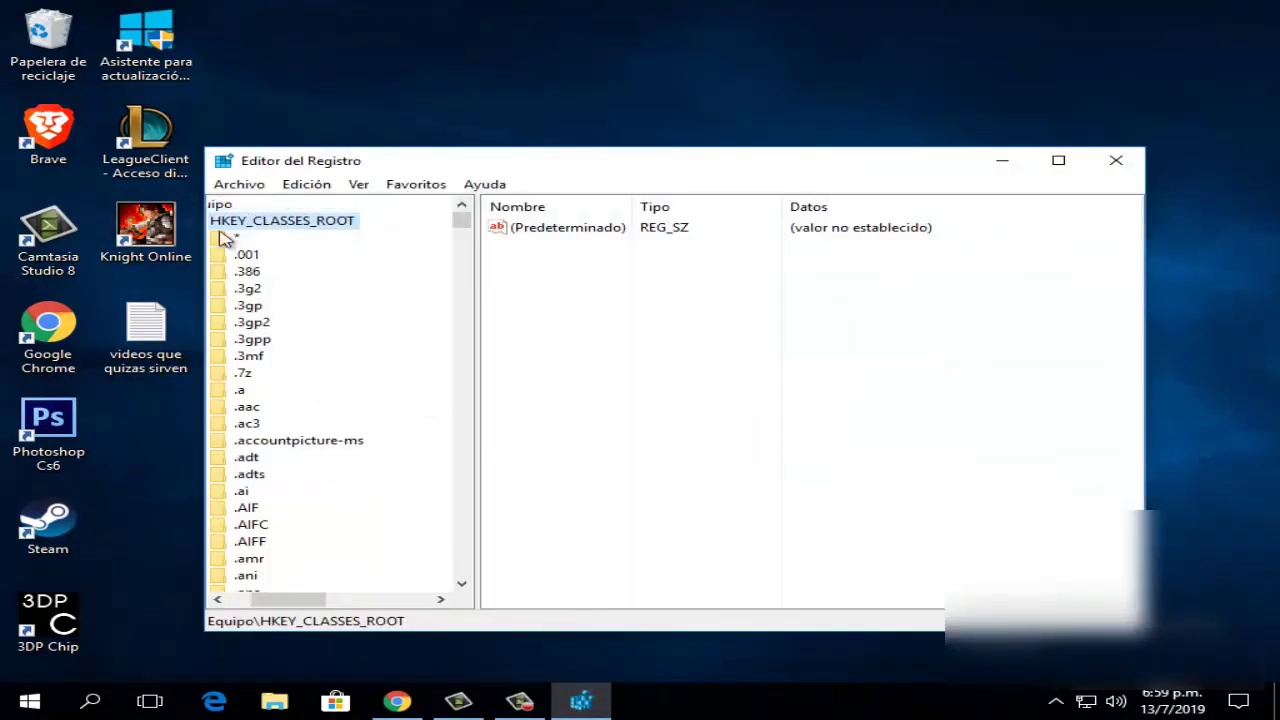
# Collapse and re-expand HKEY_CLASSES_ROOT in the registry tree, and expand its exefile key.
pyautogui.moveTo(286, 600); pyautogui.dragTo(250, 558)
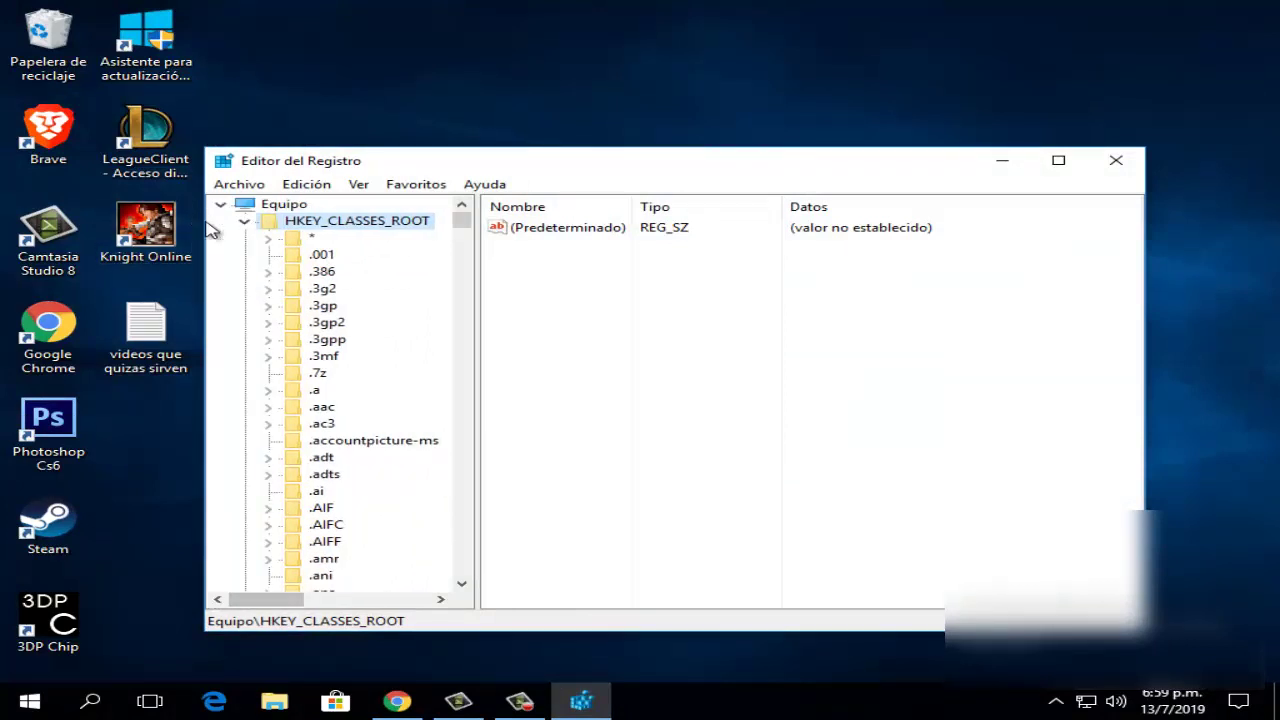
pyautogui.click(244, 222)
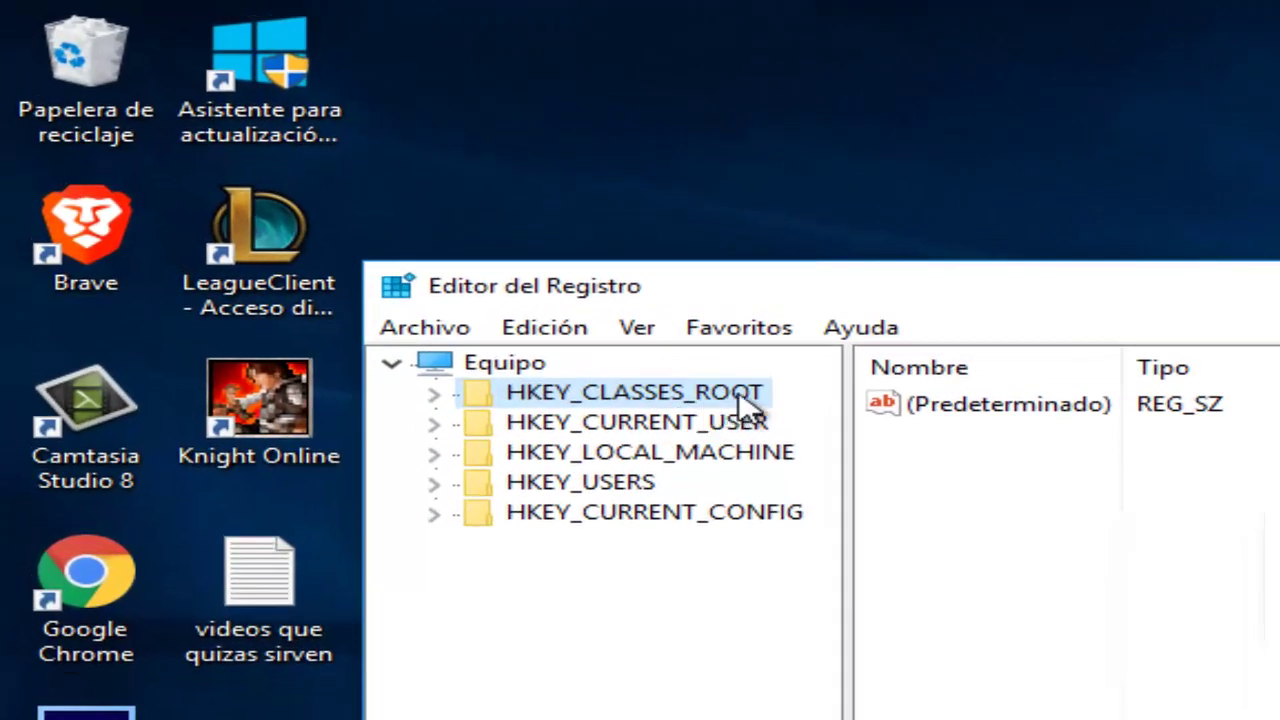
pyautogui.click(434, 396)
pyautogui.scroll(-1, 665, 675)
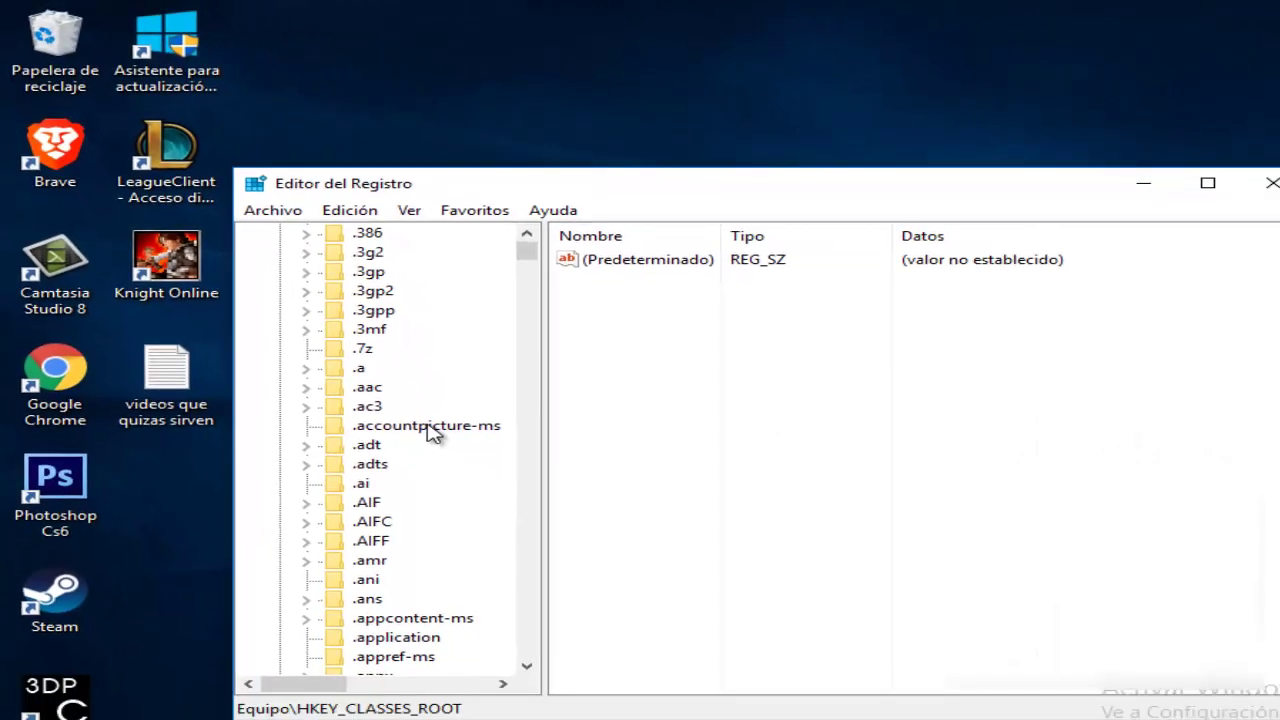
pyautogui.scroll(-20, 429, 434)
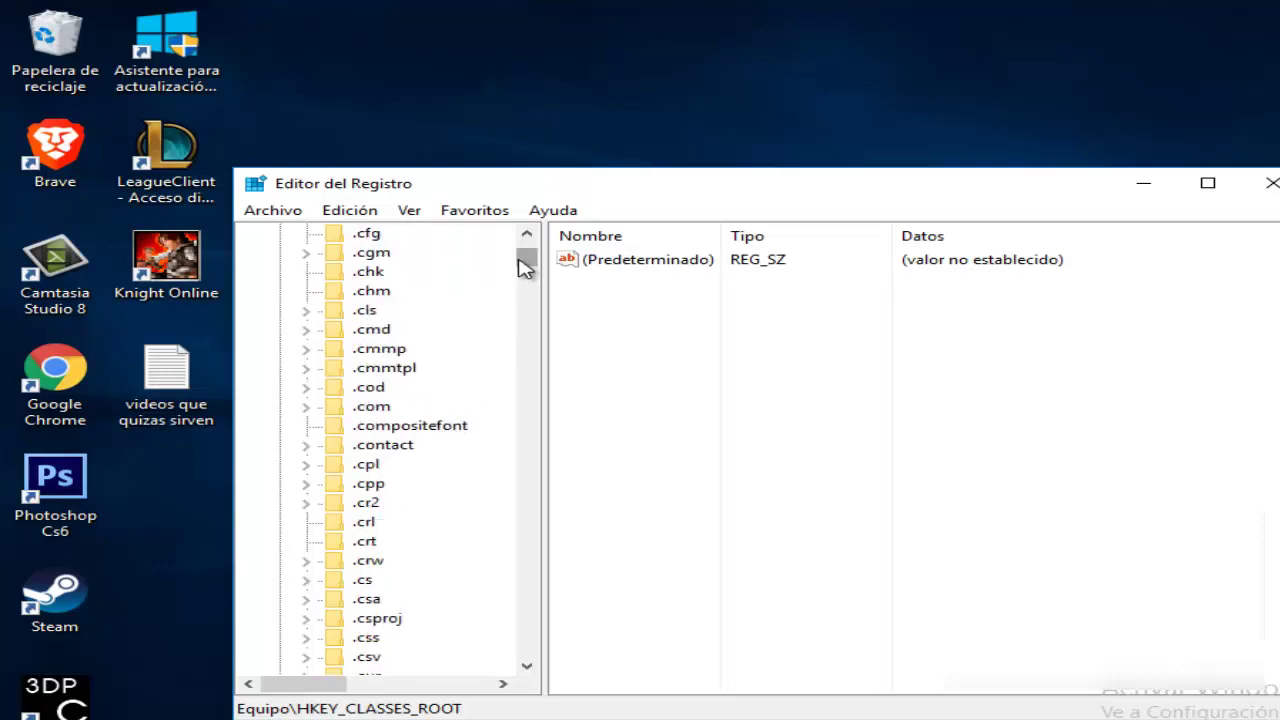
pyautogui.moveTo(525, 264); pyautogui.dragTo(517, 372)
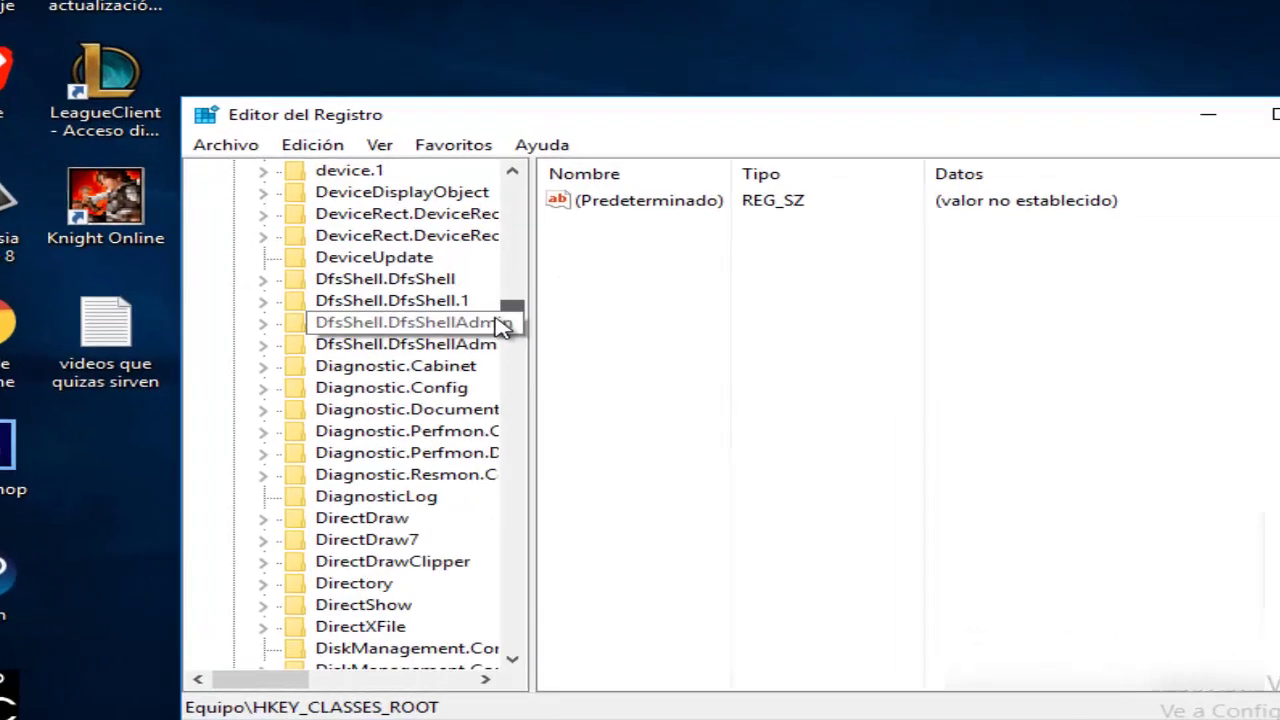
pyautogui.scroll(-20, 500, 328)
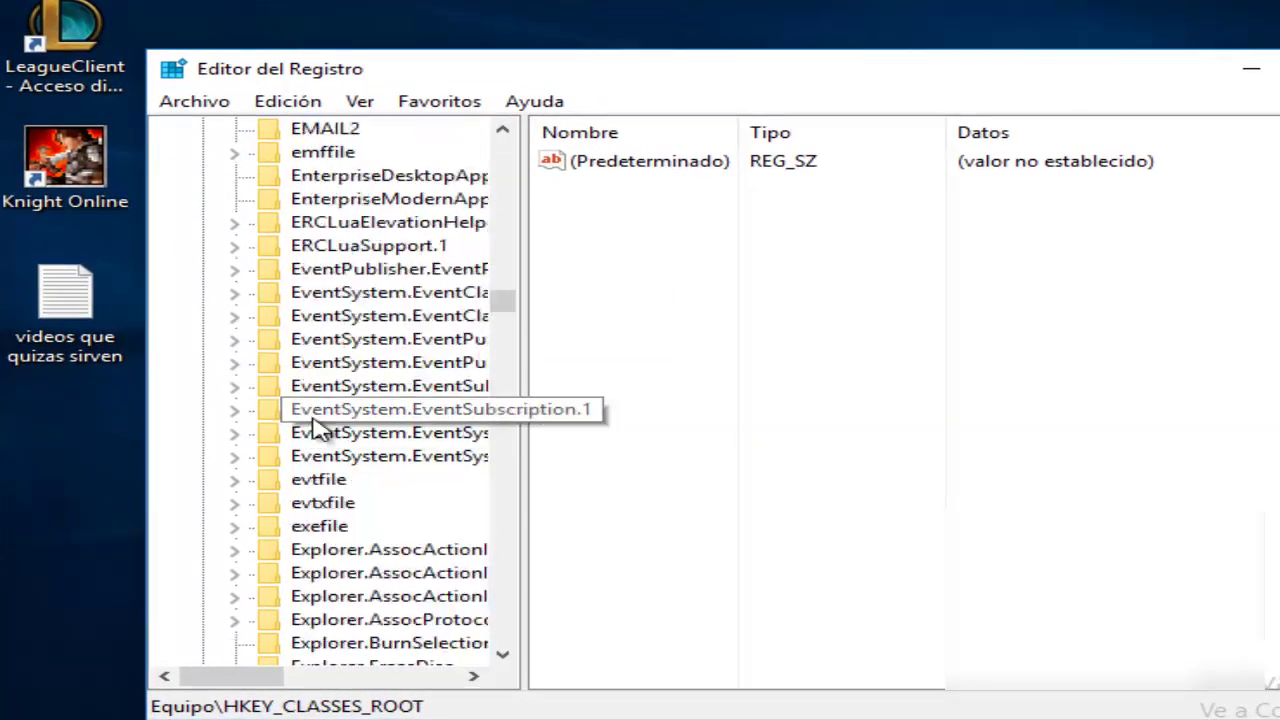
pyautogui.scroll(-2, 316, 425)
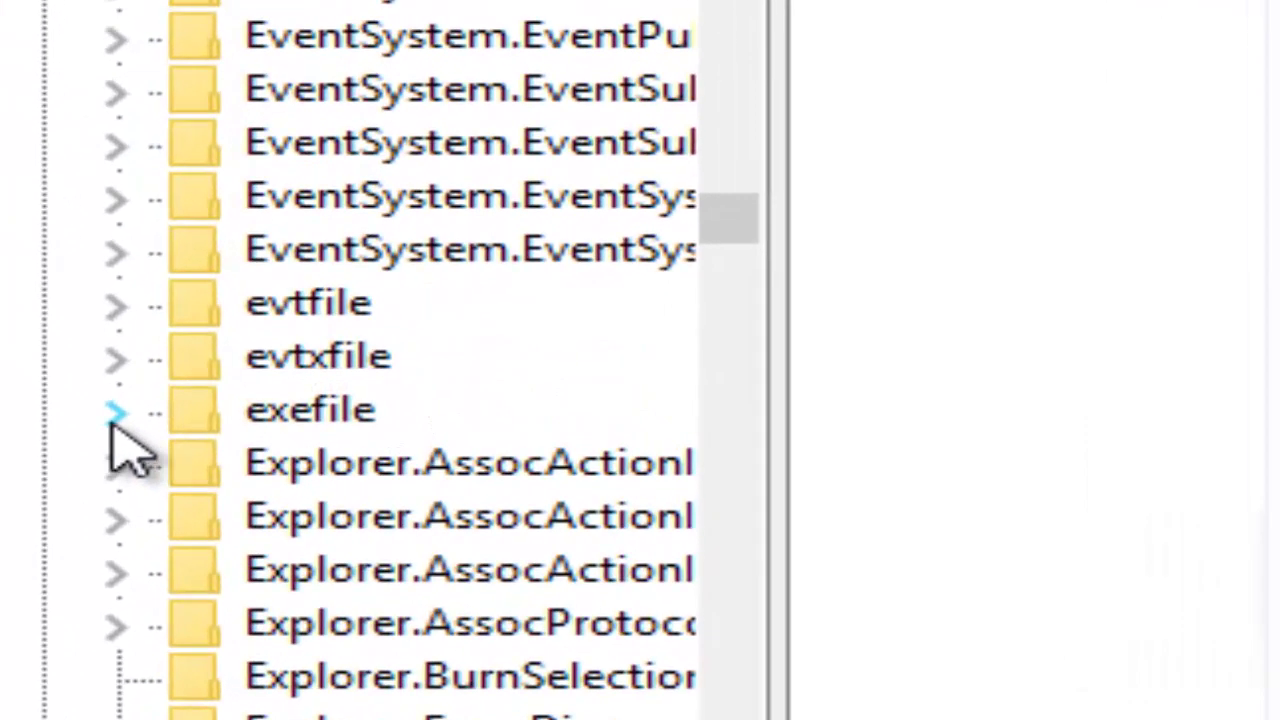
pyautogui.click(114, 418)
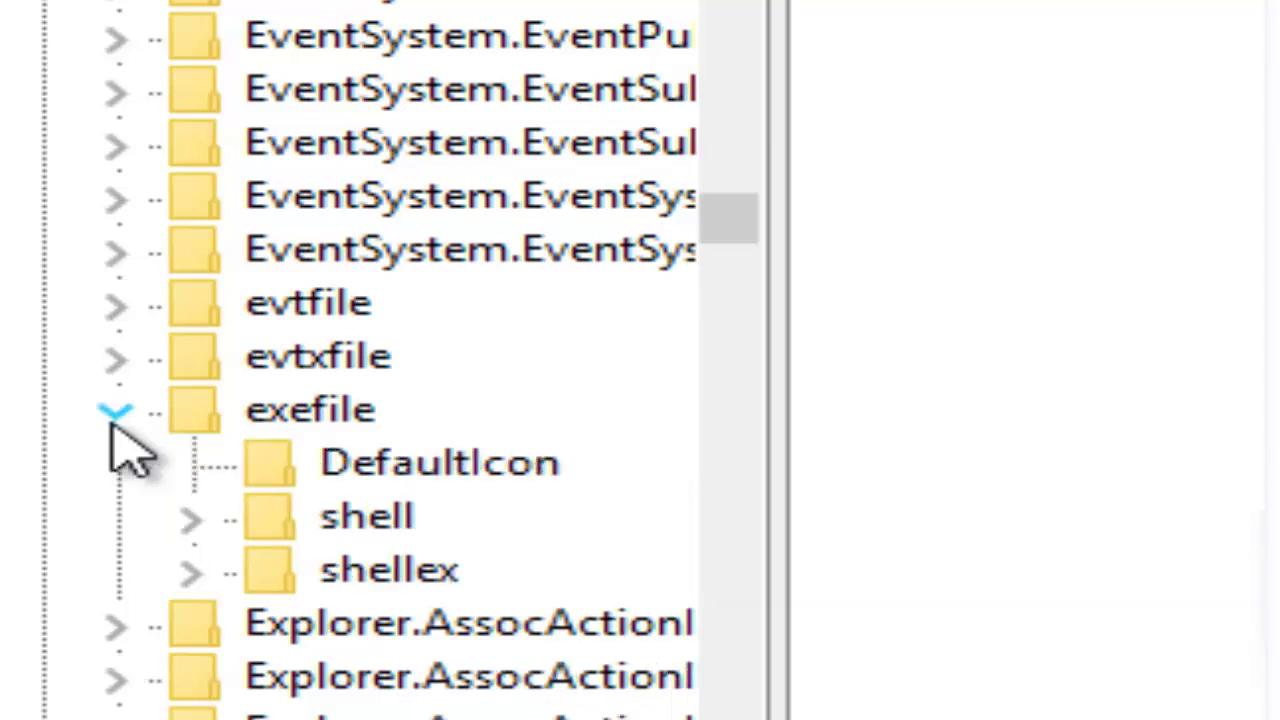
# Expand shell and open under the exefile key and select the command key.
pyautogui.click(191, 518)
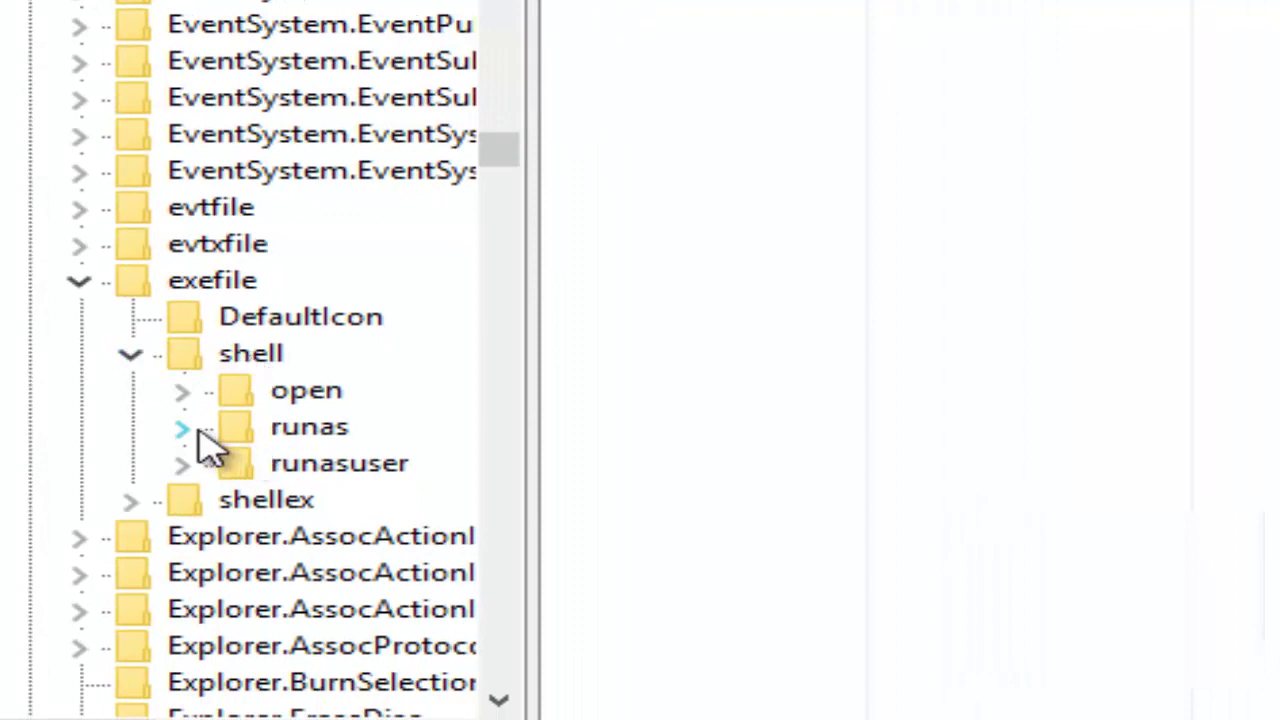
pyautogui.click(182, 392)
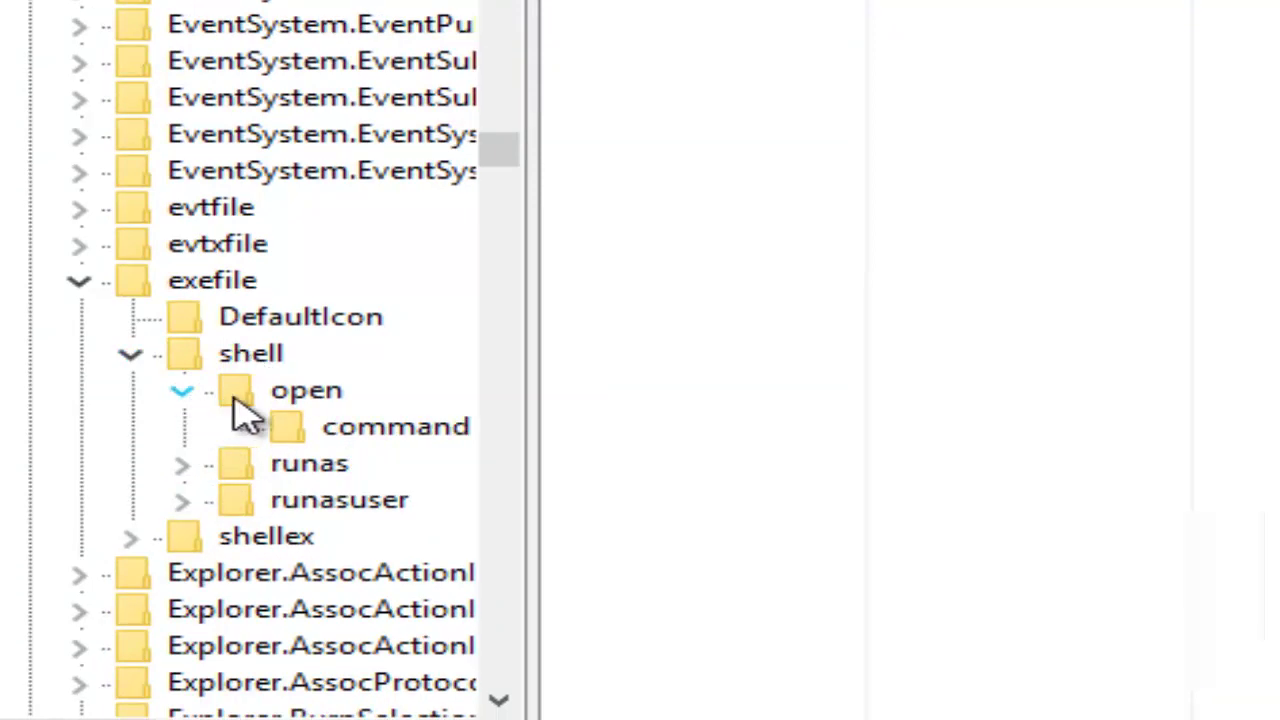
pyautogui.click(368, 436)
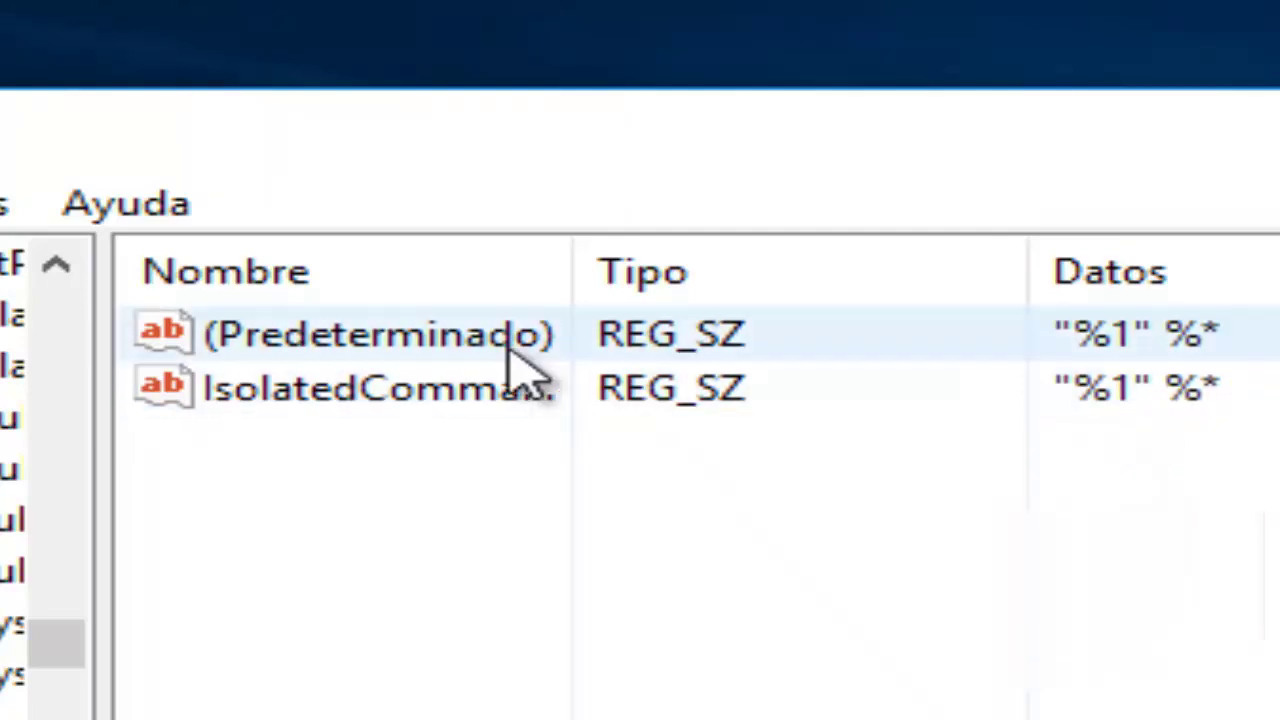
# Open the IsolatedCommand string of the command key to check its value data.
pyautogui.rightClick(405, 428)
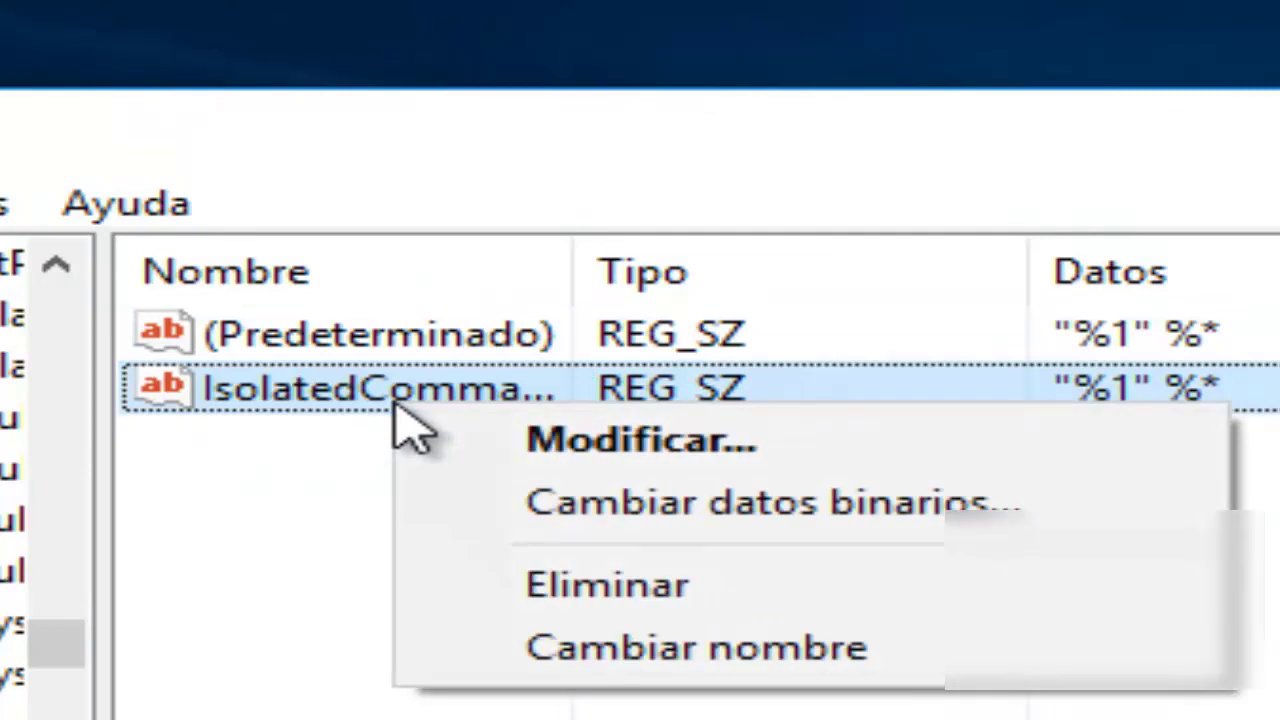
pyautogui.click(586, 458)
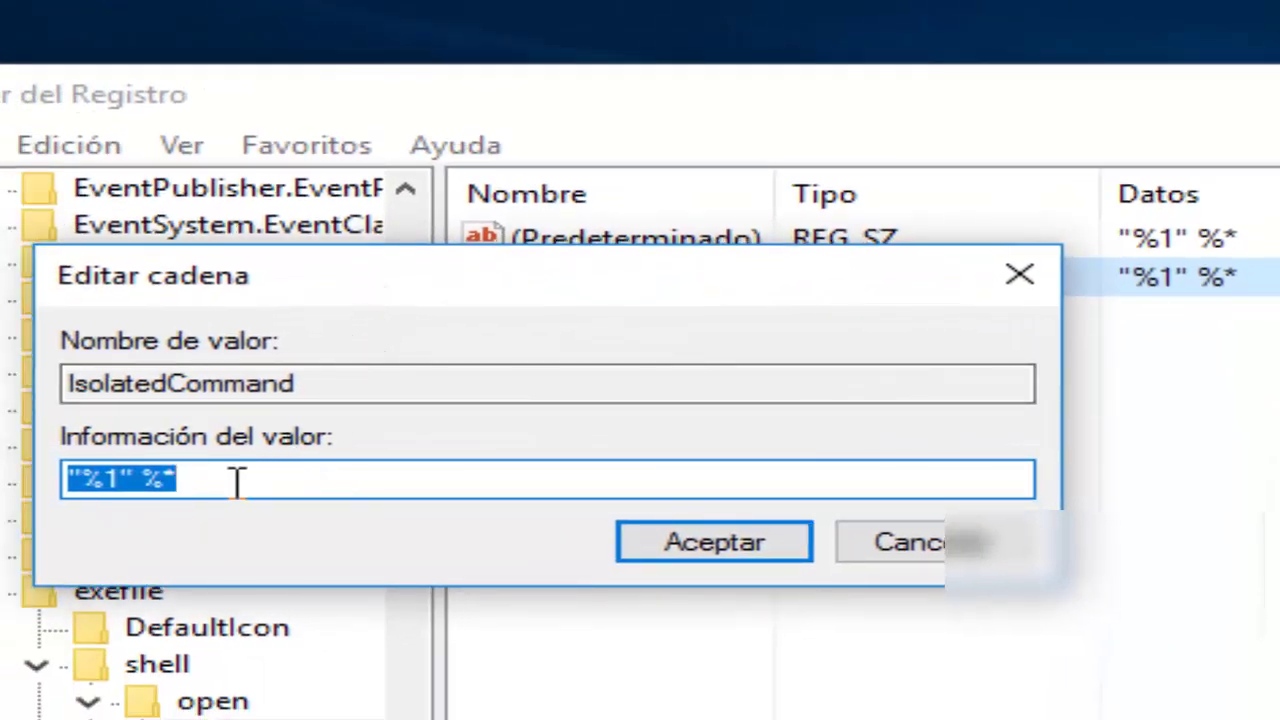
pyautogui.click(232, 480)
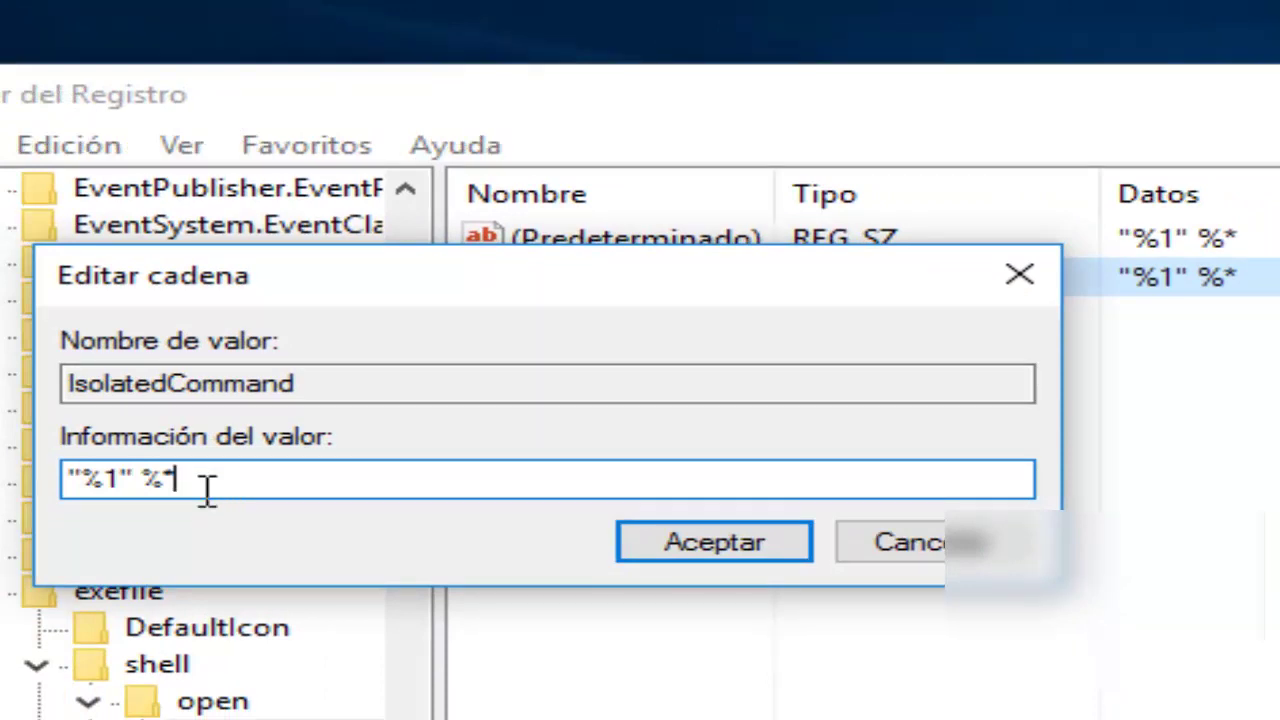
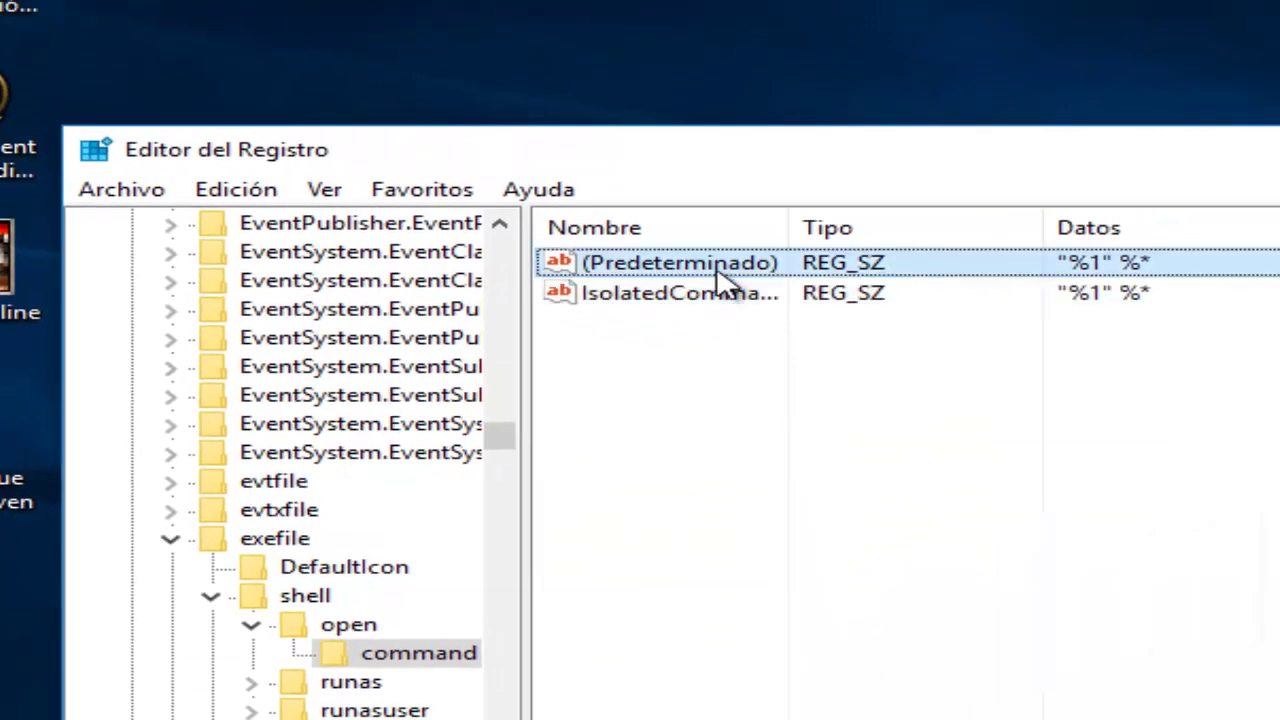
# Clear the (Predeterminado) string's value data, paste "%1" %* back in, and cancel the edit.
pyautogui.rightClick(716, 270)
pyautogui.click(878, 297)
pyautogui.hotkey('ctrl', 'c')
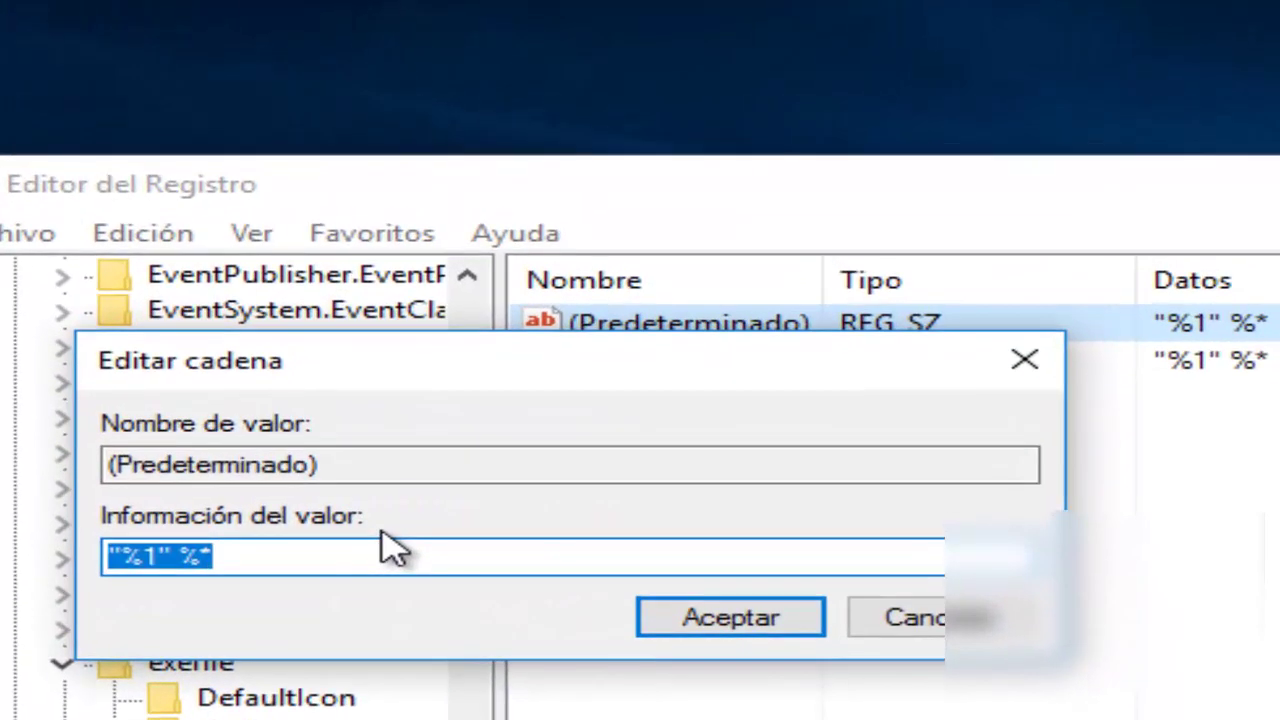
pyautogui.press('BackSpace')
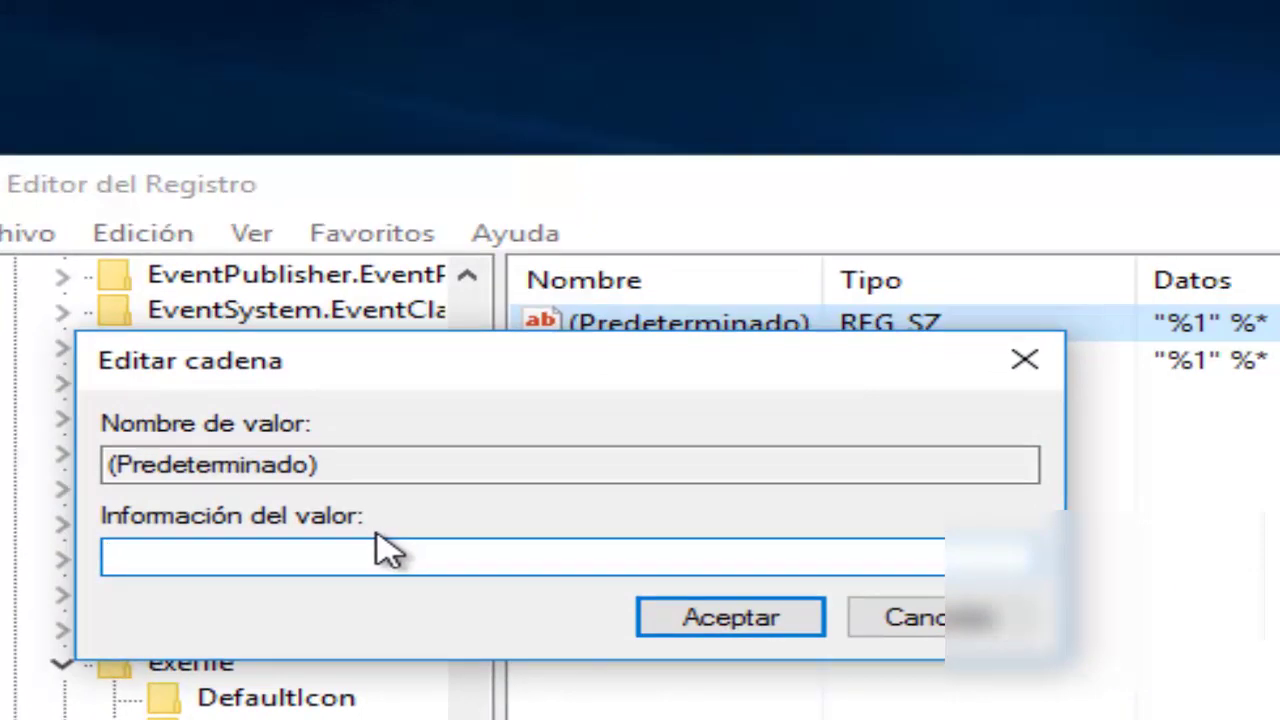
pyautogui.rightClick(265, 560)
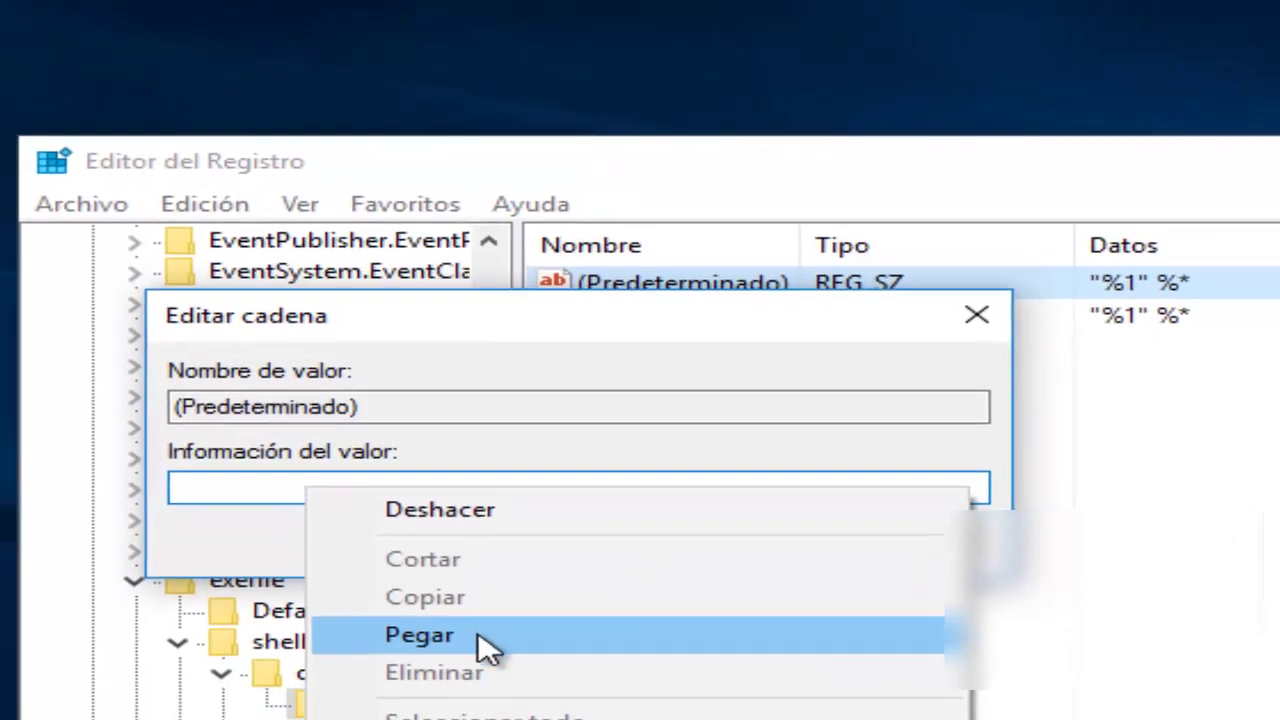
pyautogui.click(478, 692)
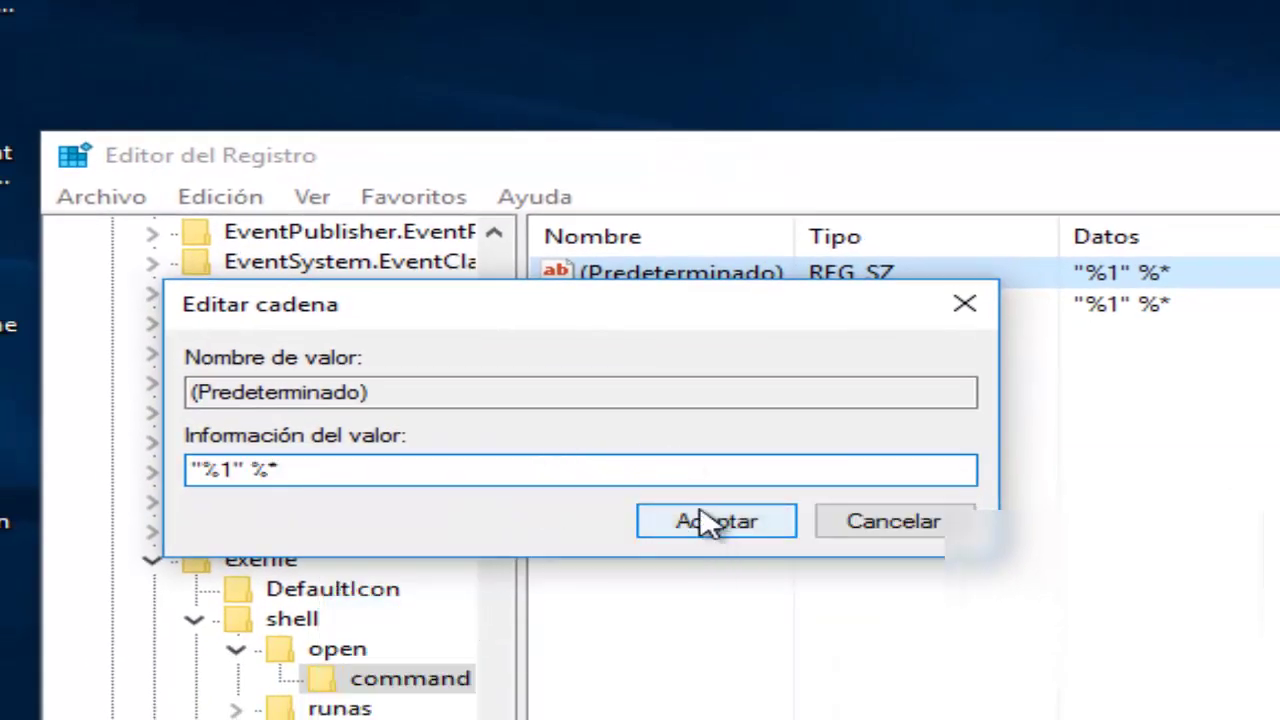
pyautogui.click(885, 525)
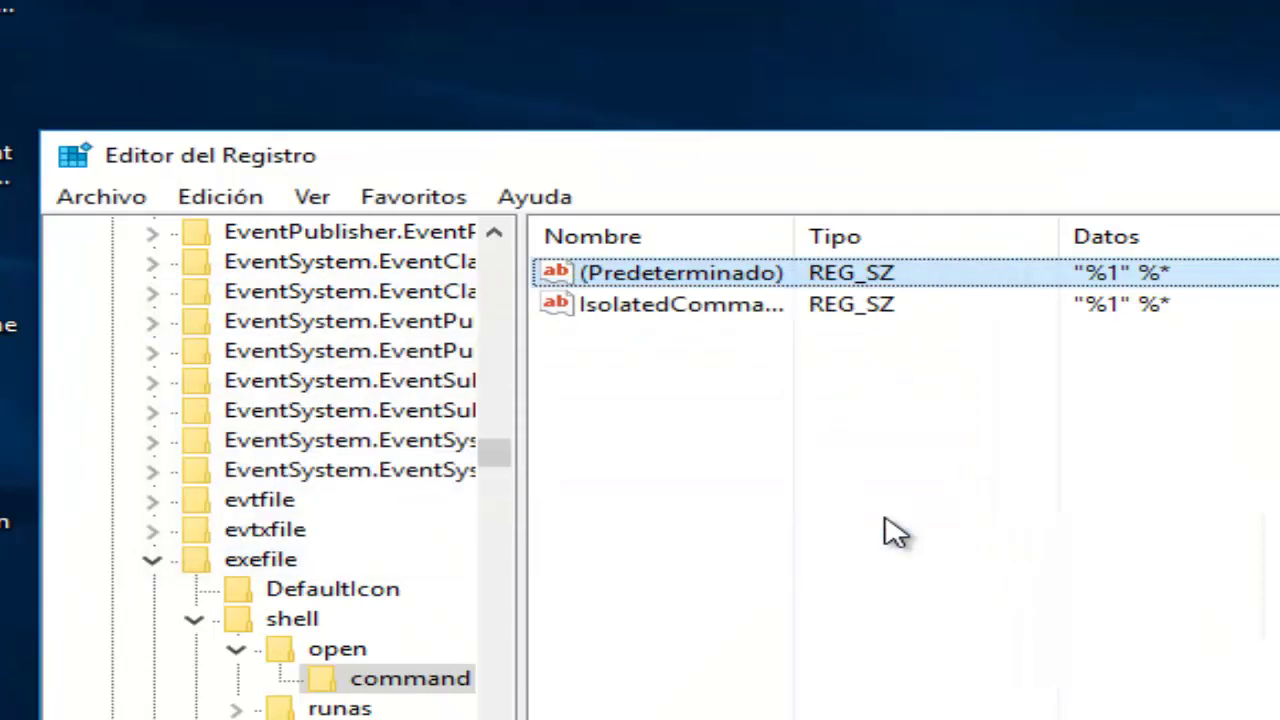
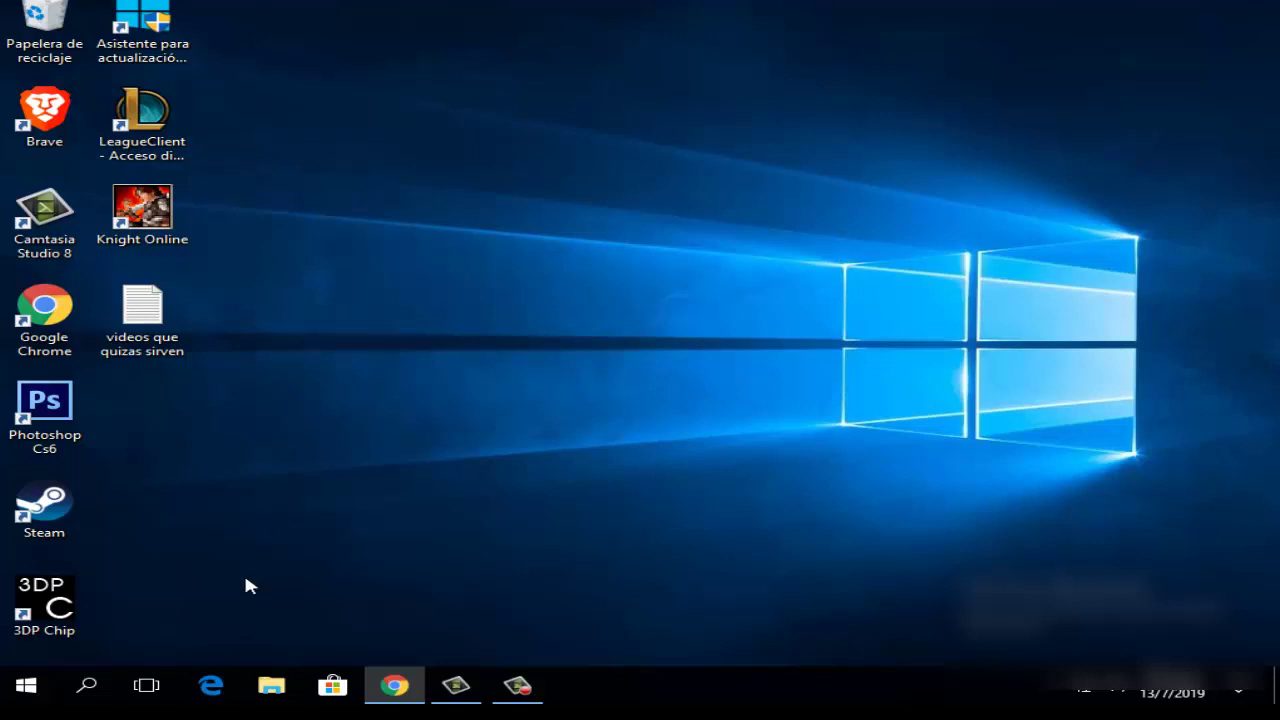
# Search Windows for "windows update", open the Windows Update settings to view the update status, and close them.
pyautogui.click(87, 685)
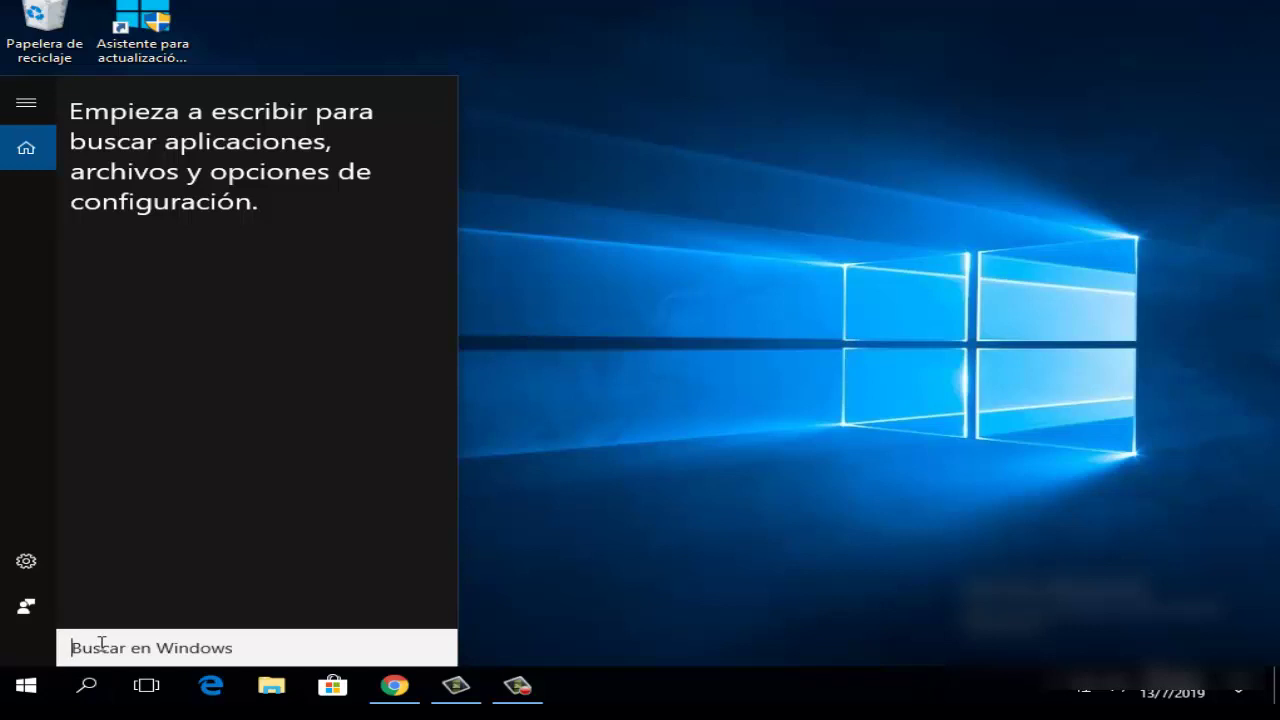
pyautogui.write('win')
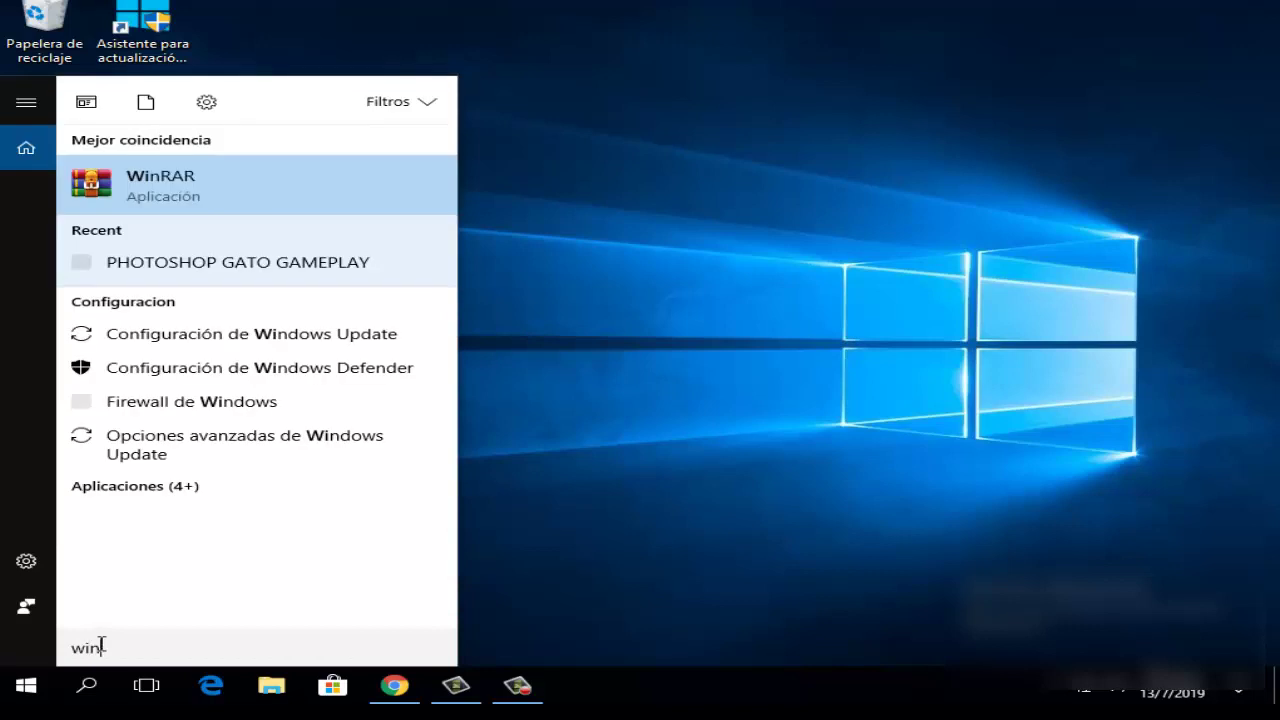
pyautogui.write('dows u')
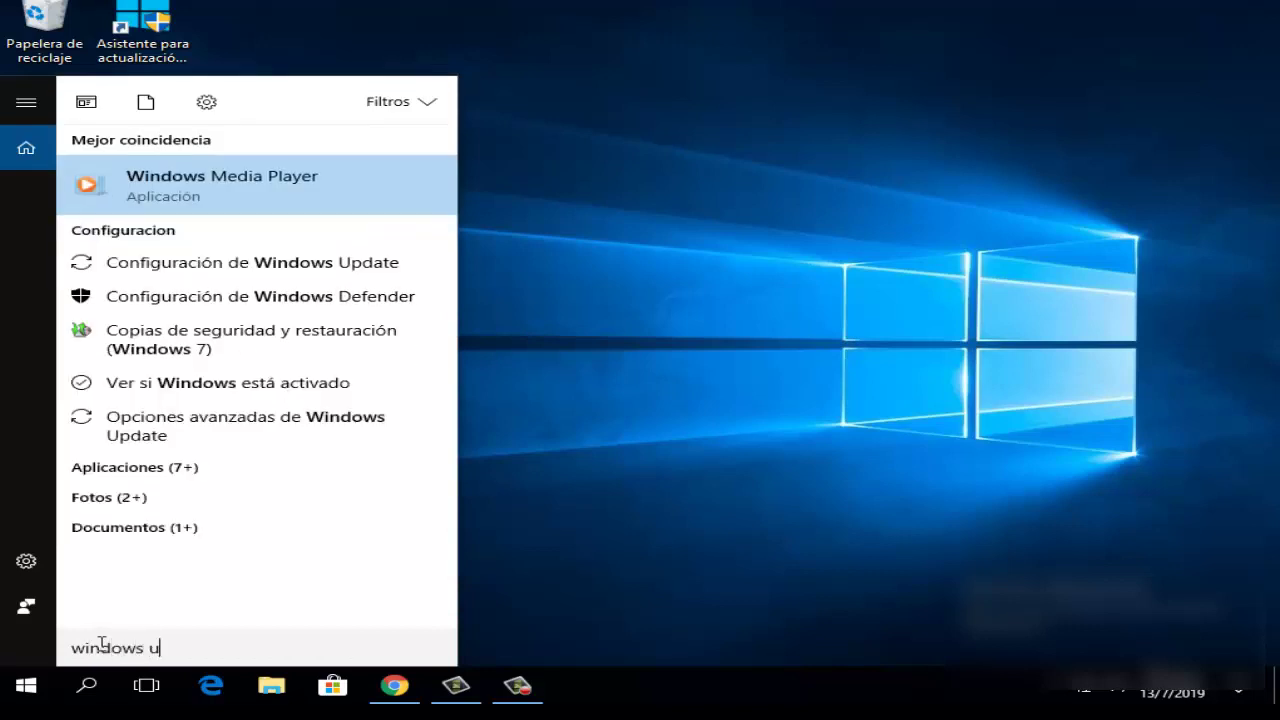
pyautogui.write('pdate')
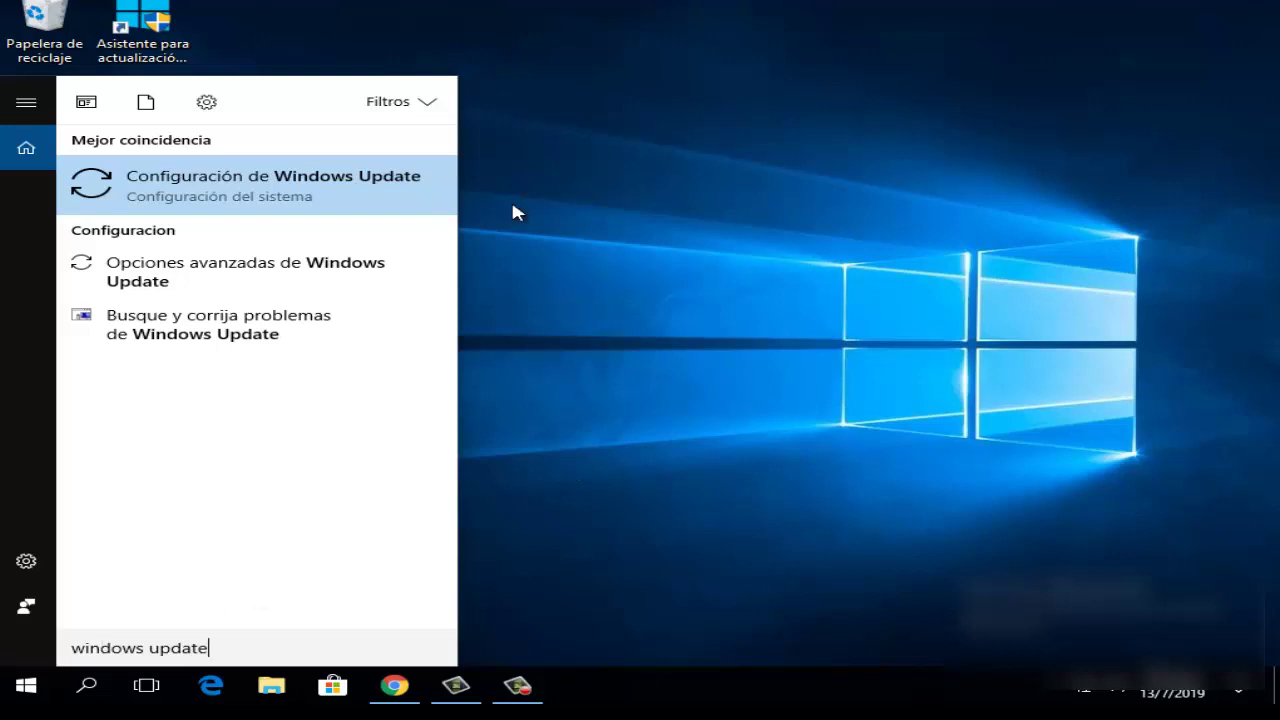
pyautogui.click(253, 200)
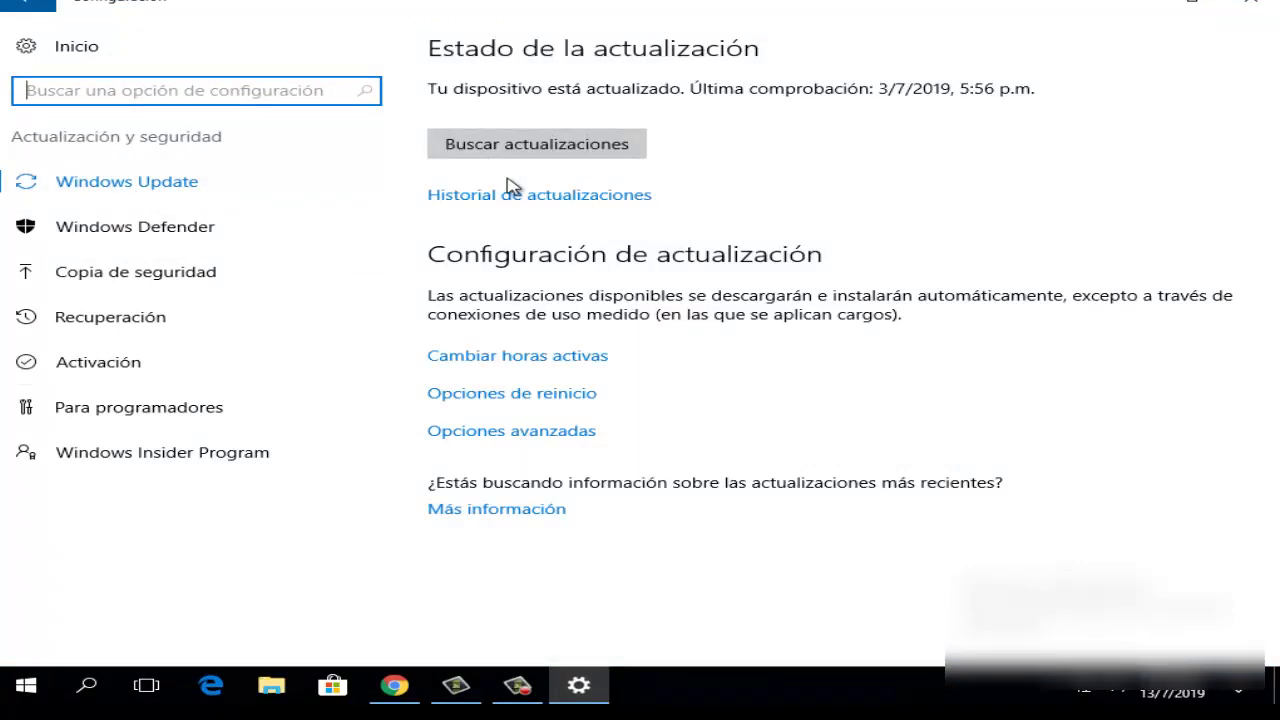
pyautogui.click(1255, 8)
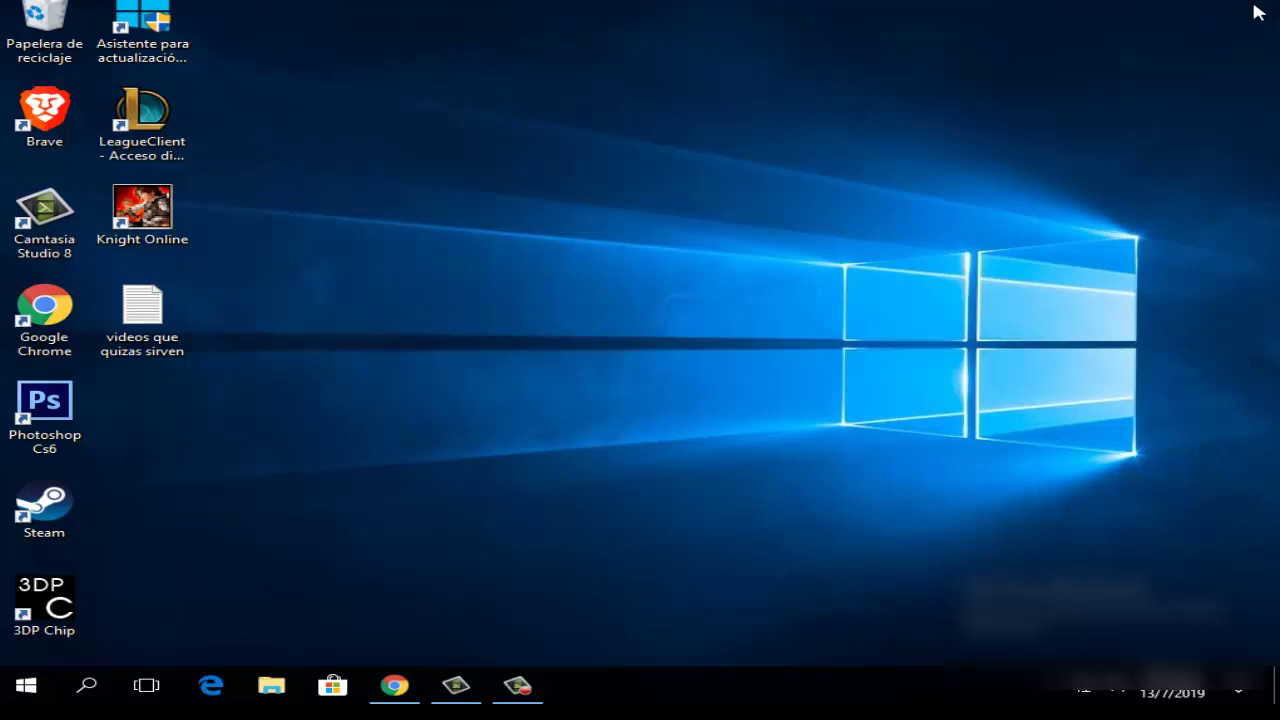
# Search Windows for "firewall", open Firewall de Windows con seguridad avanzada, and display the Windows firewall properties.
pyautogui.click(86, 686)
pyautogui.write('f')
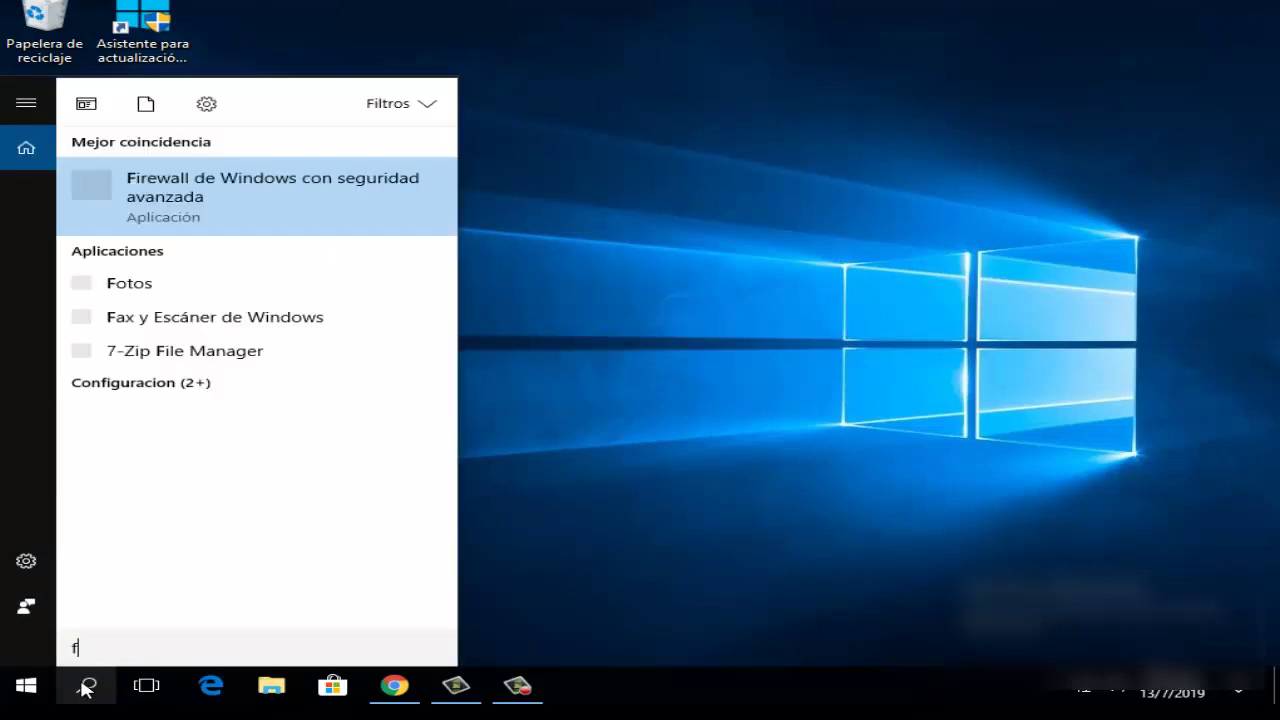
pyautogui.write('irewall')
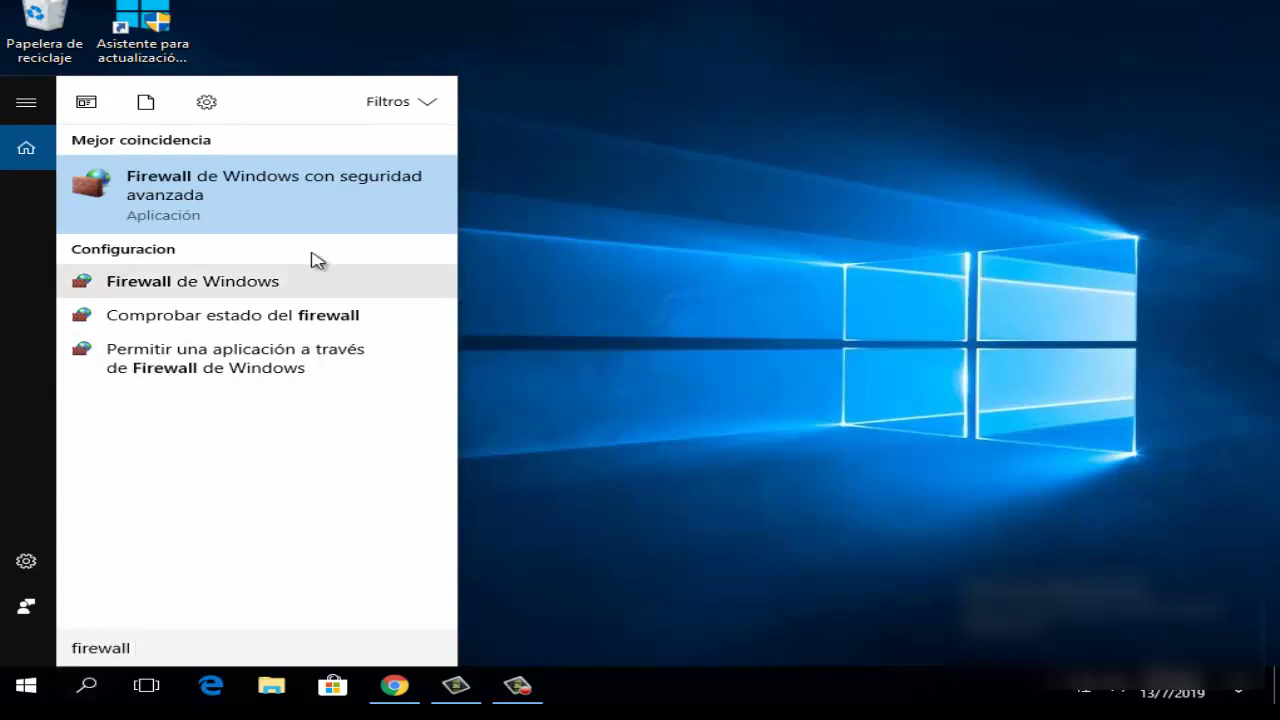
pyautogui.click(308, 196)
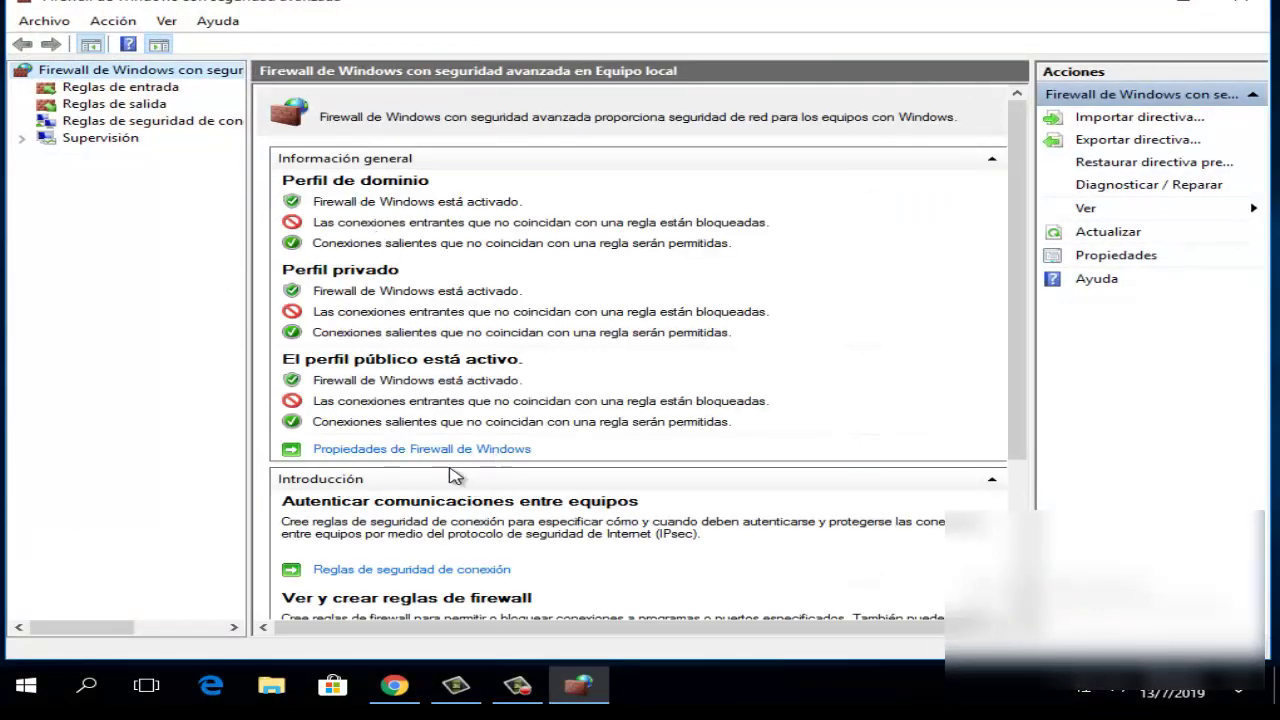
pyautogui.click(398, 450)
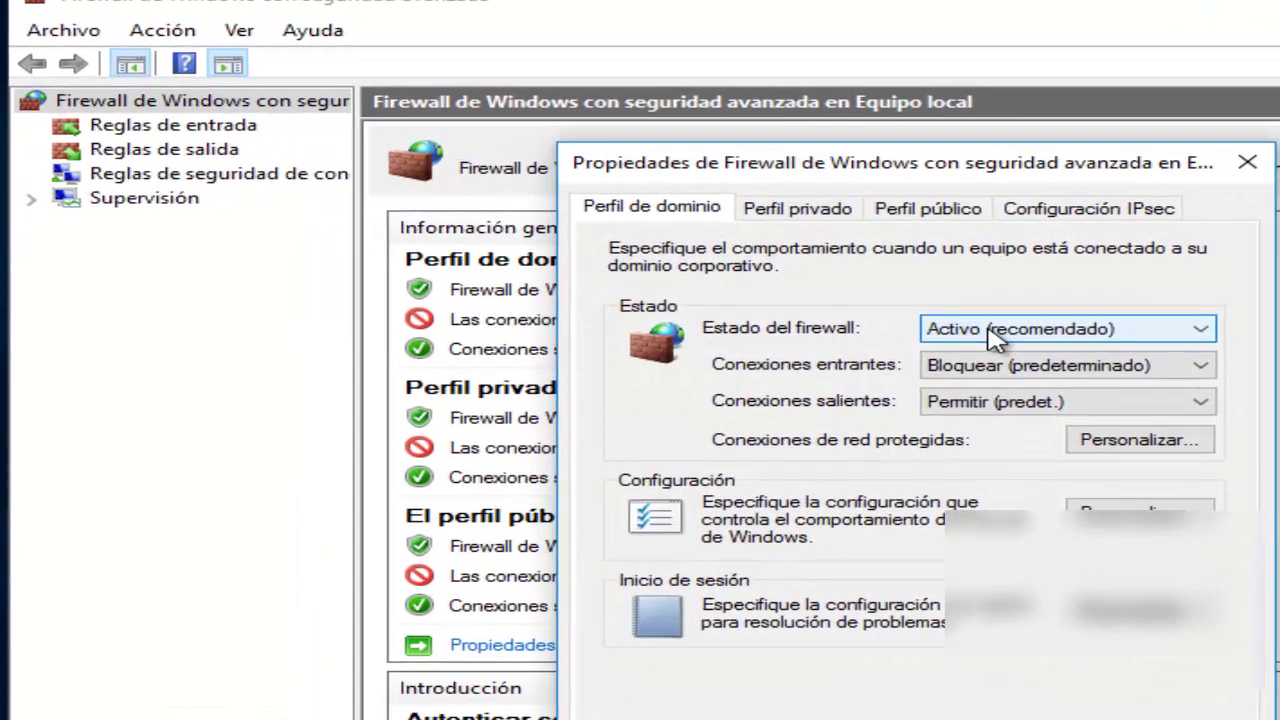
# Check the available Estado del firewall options for the domain profile and close the firewall properties without changing anything.
pyautogui.click(995, 338)
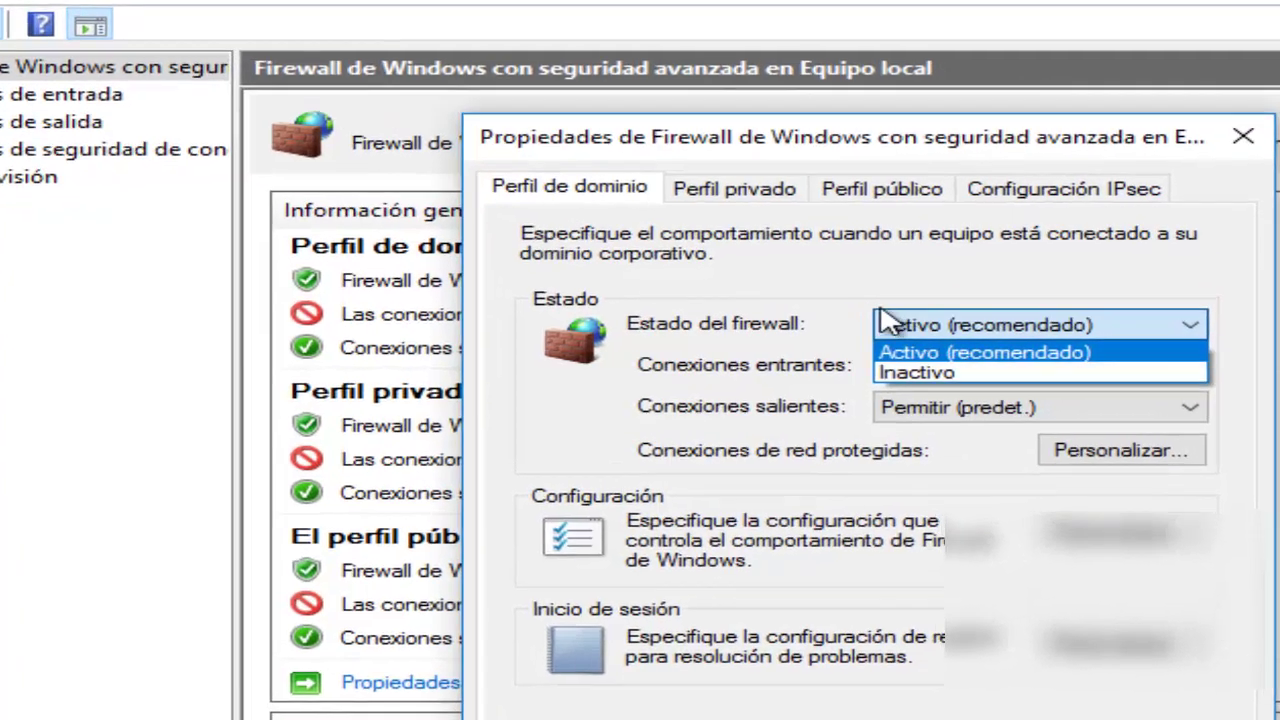
pyautogui.click(955, 329)
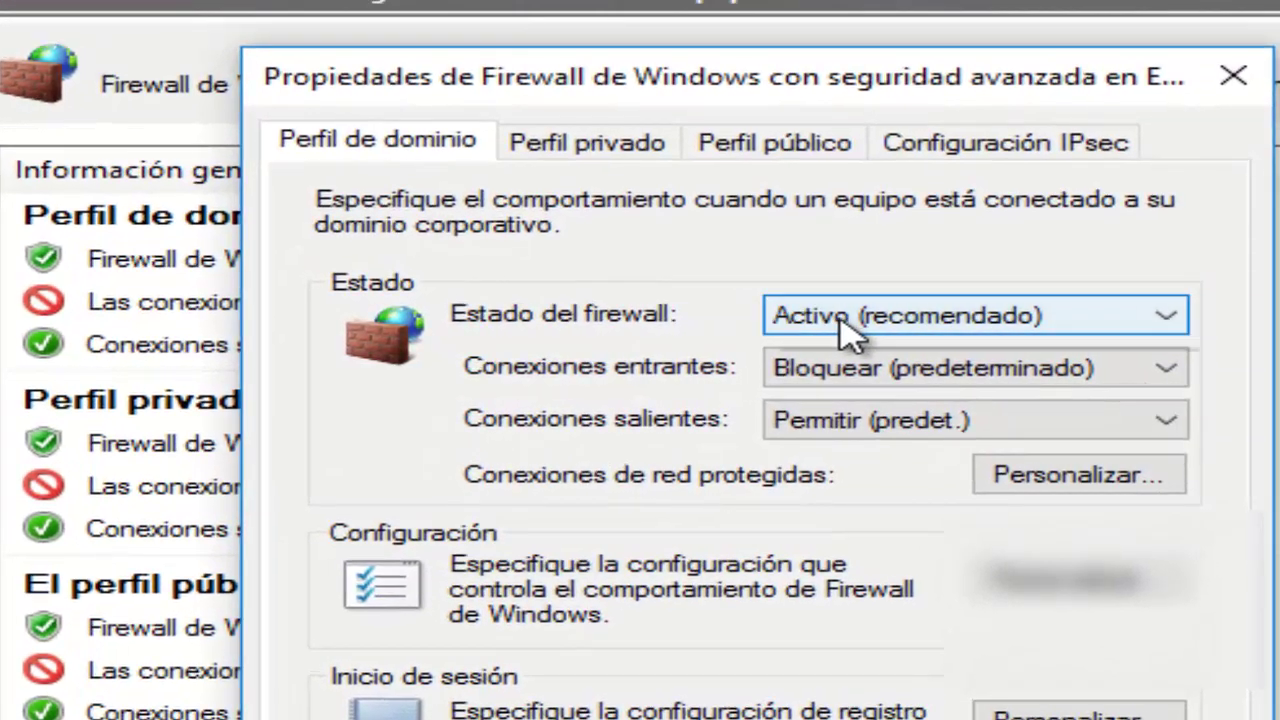
pyautogui.click(848, 330)
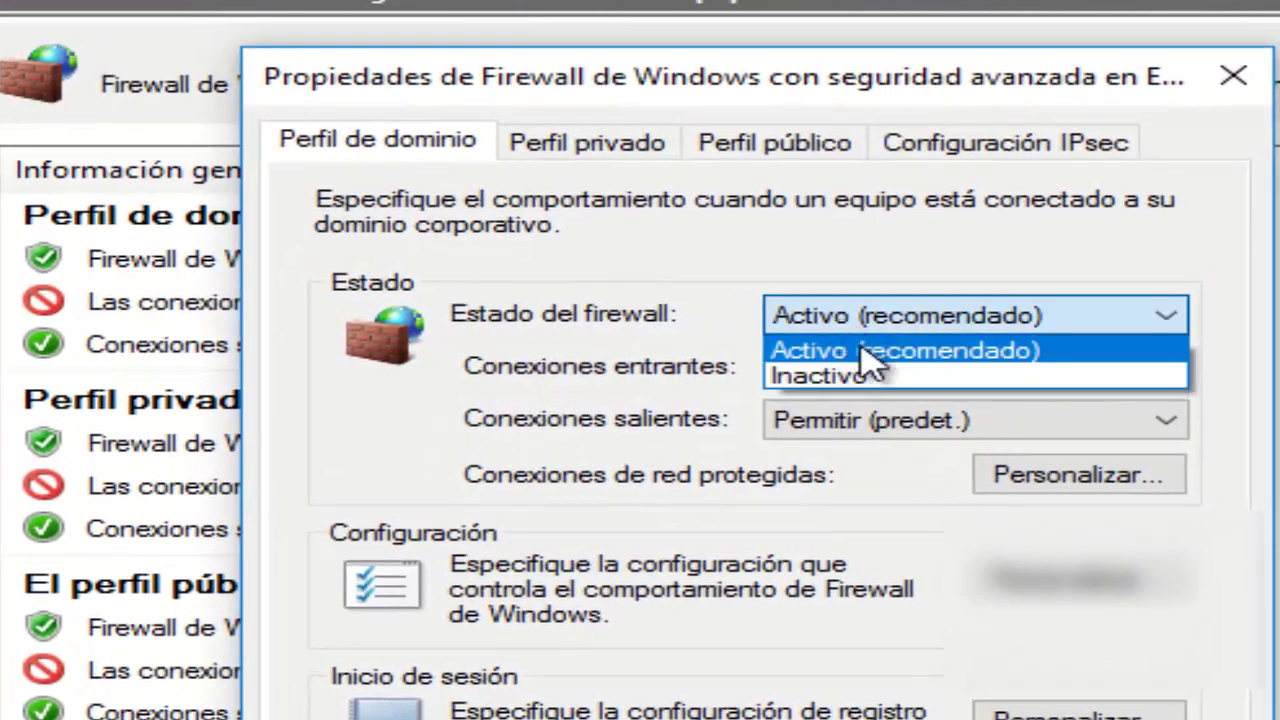
pyautogui.click(749, 294)
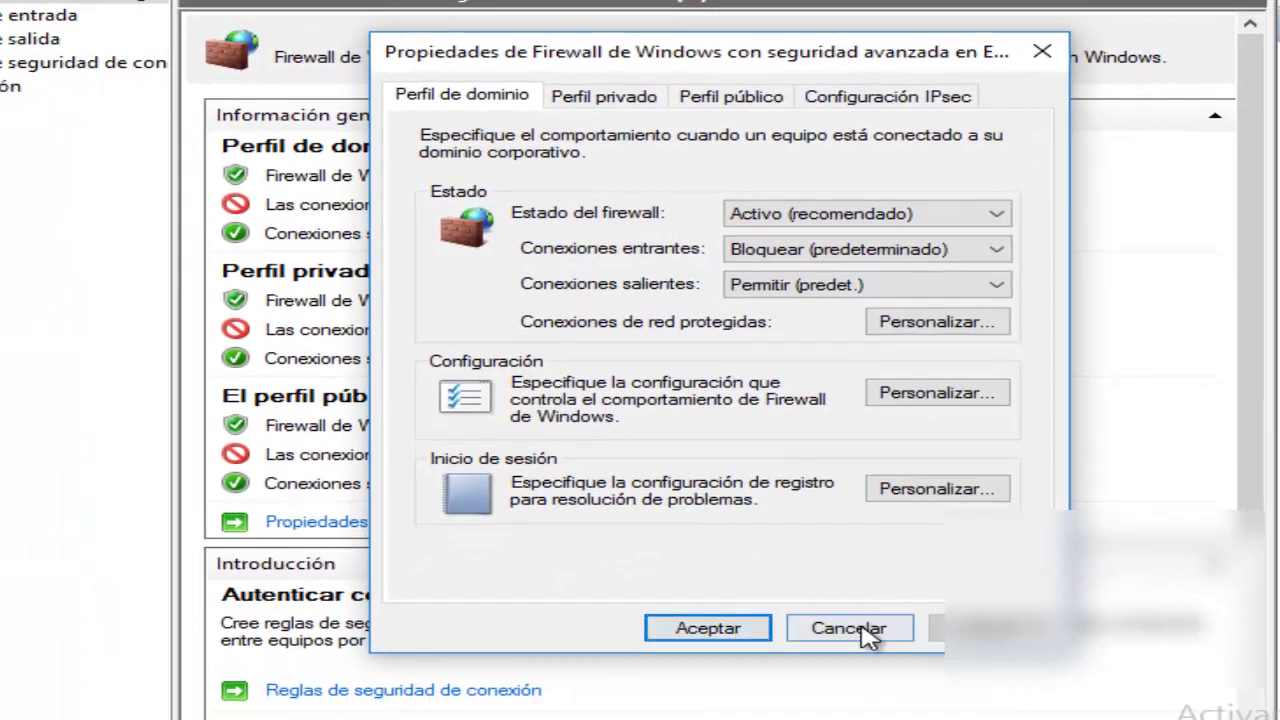
pyautogui.click(865, 630)
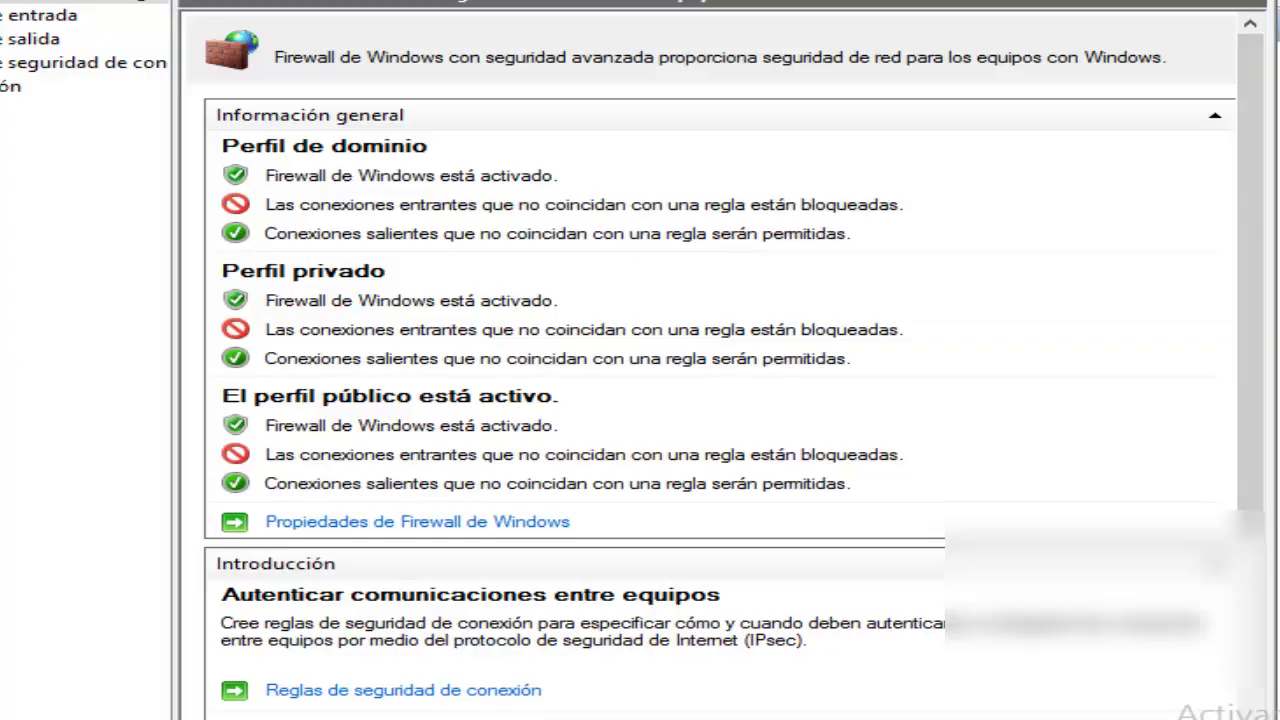